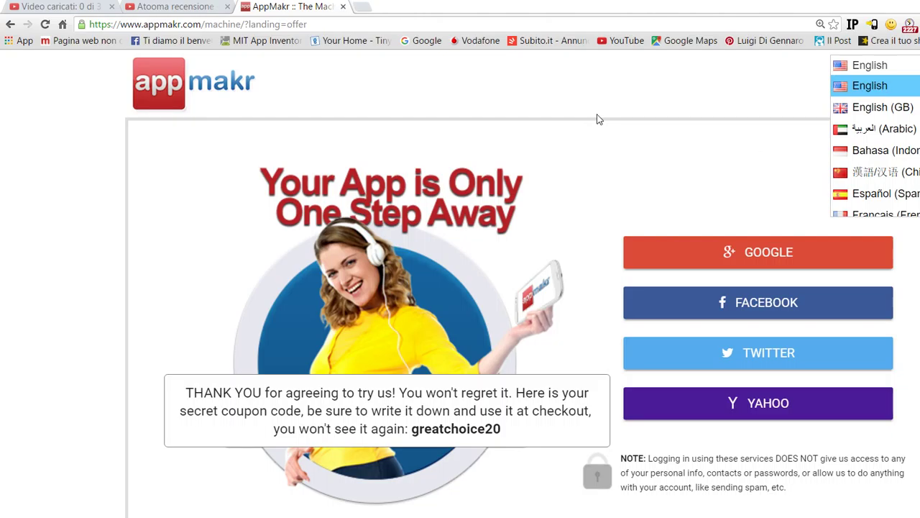
left_click(569, 86)
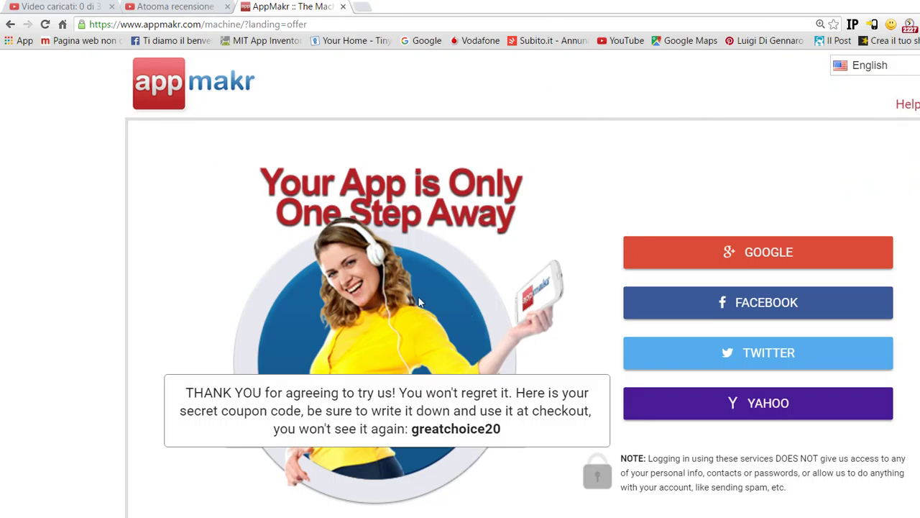
scroll(421, 302, "down", 1)
scroll(421, 302, "up", 1)
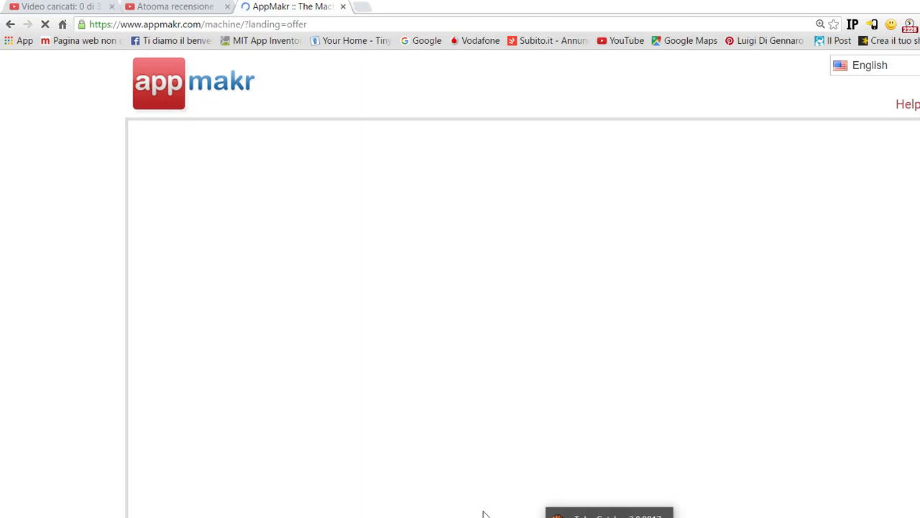
key("alt+Tab")
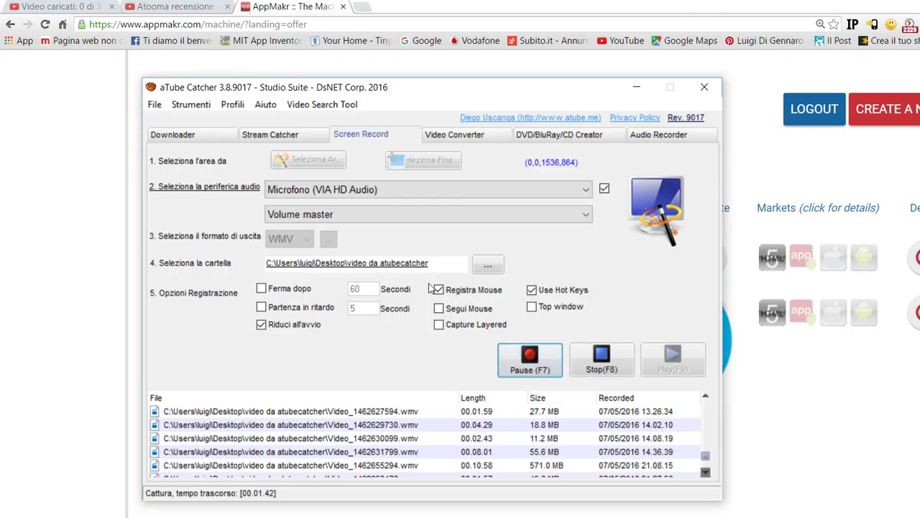
left_click(508, 74)
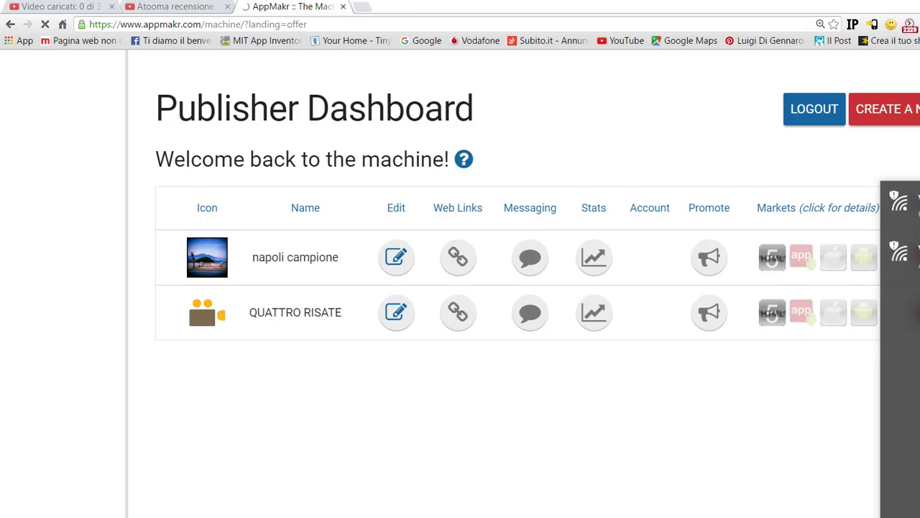
Start creating a new app from the Publisher Dashboard and clear the screen recorder window from the form.
left_click(532, 103)
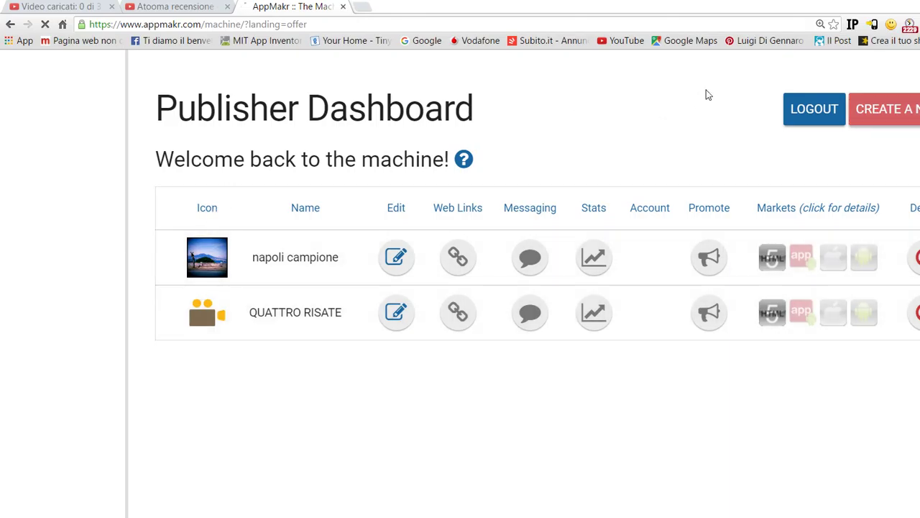
left_click(486, 505)
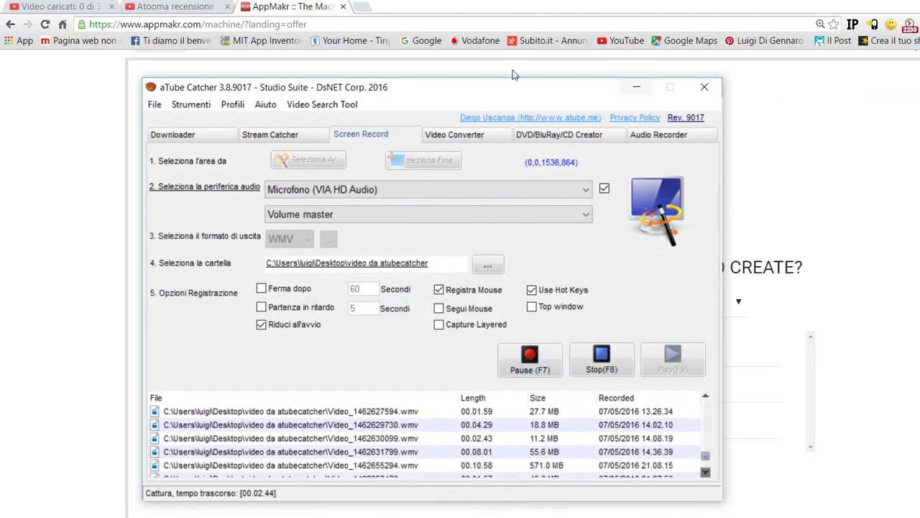
left_click(637, 86)
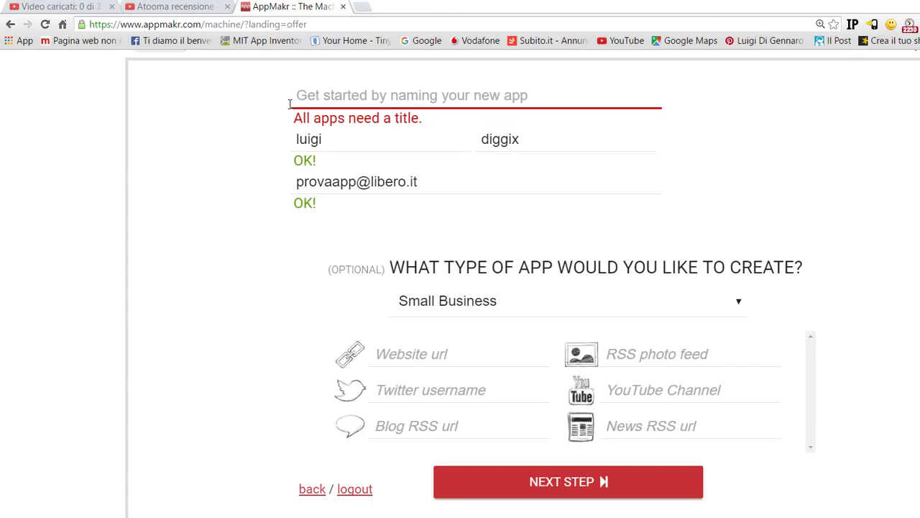
Name the new app prova1.
left_click(278, 72)
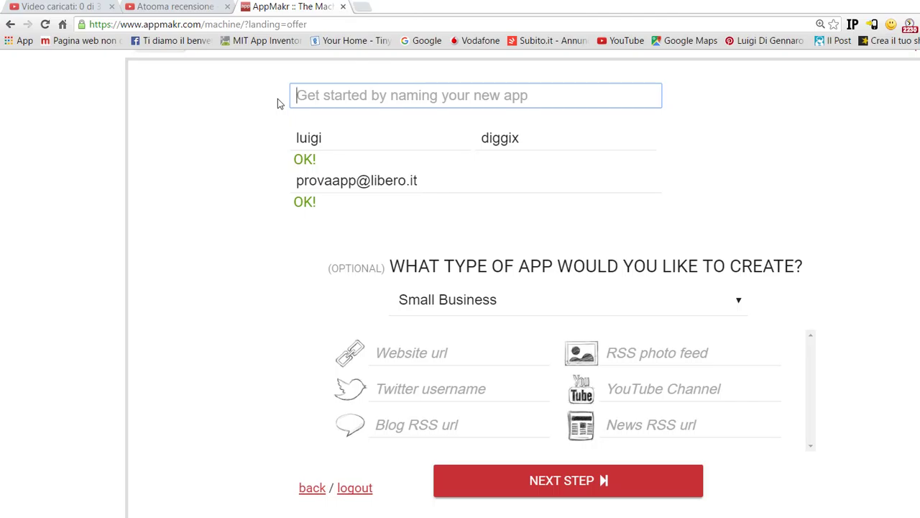
type("p")
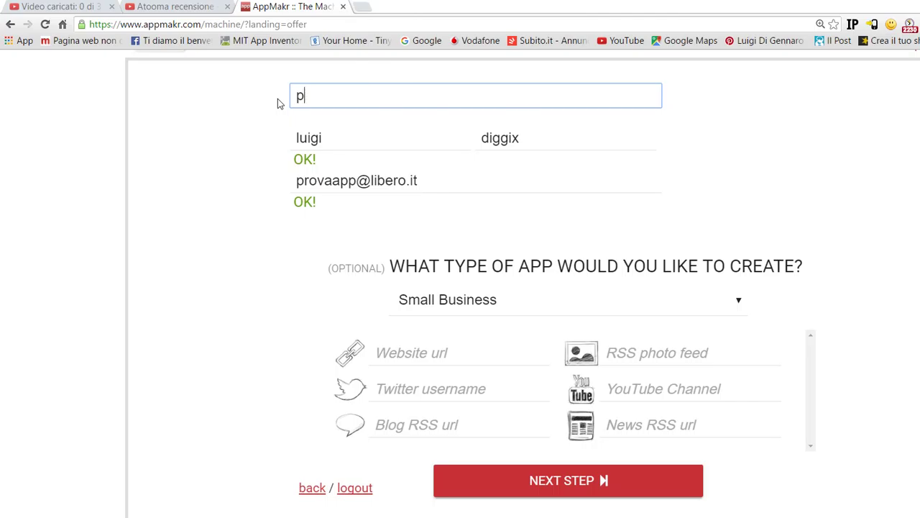
type("rova1")
key("Tab")
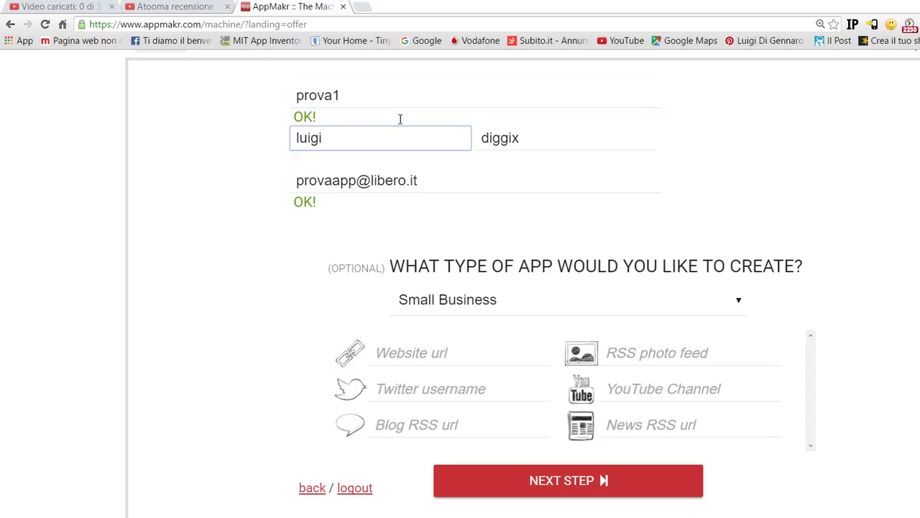
Go through the contact details and the optional website and feed fields, and proceed to the app design step.
key("Tab")
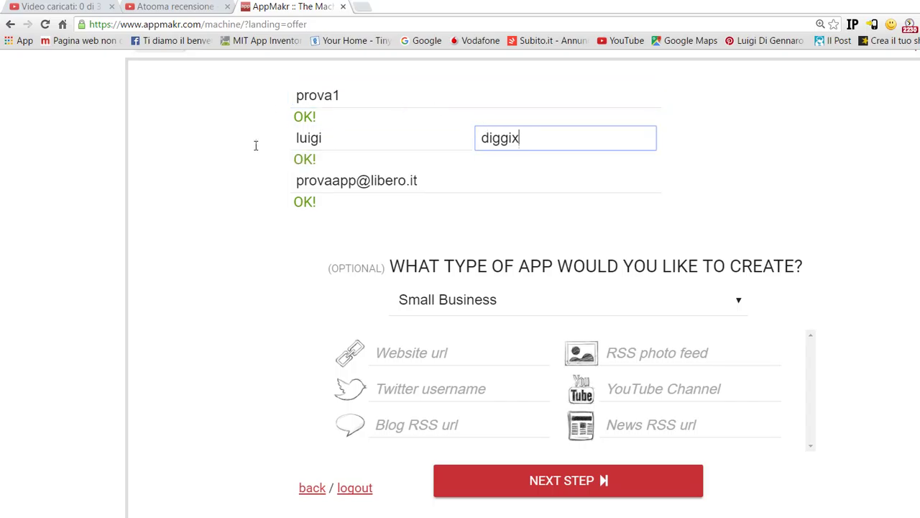
key("Tab")
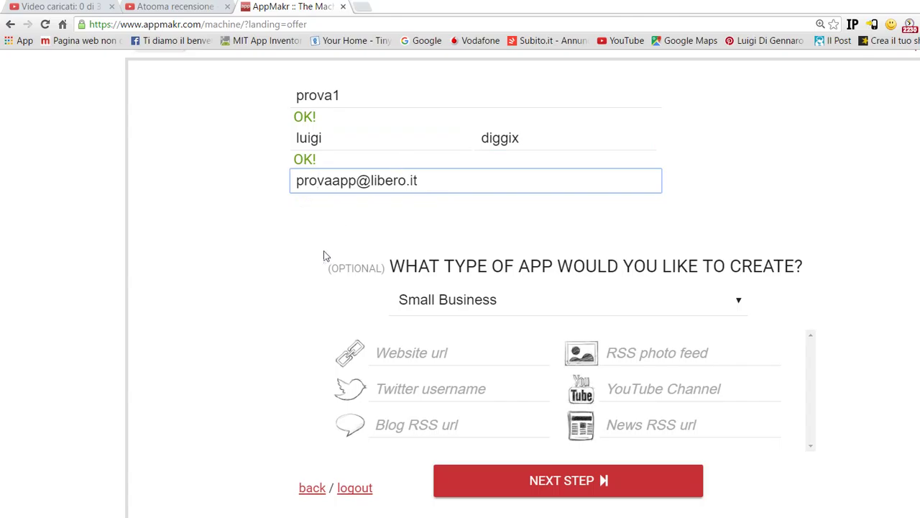
key("Tab")
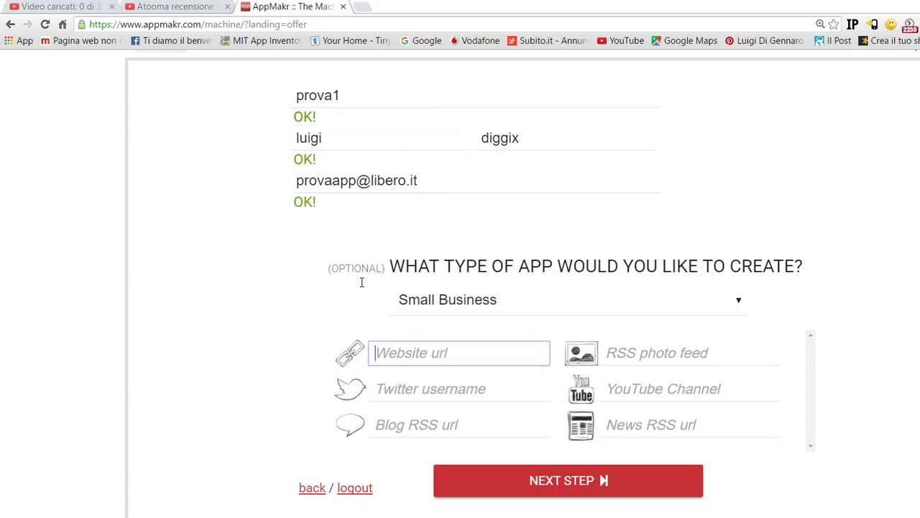
key("Tab")
key("Tab")
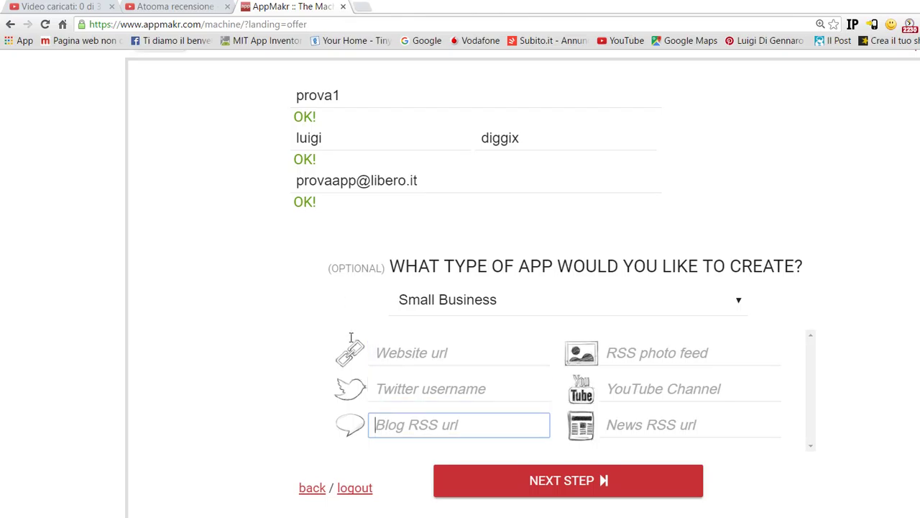
key("Tab")
key("Tab")
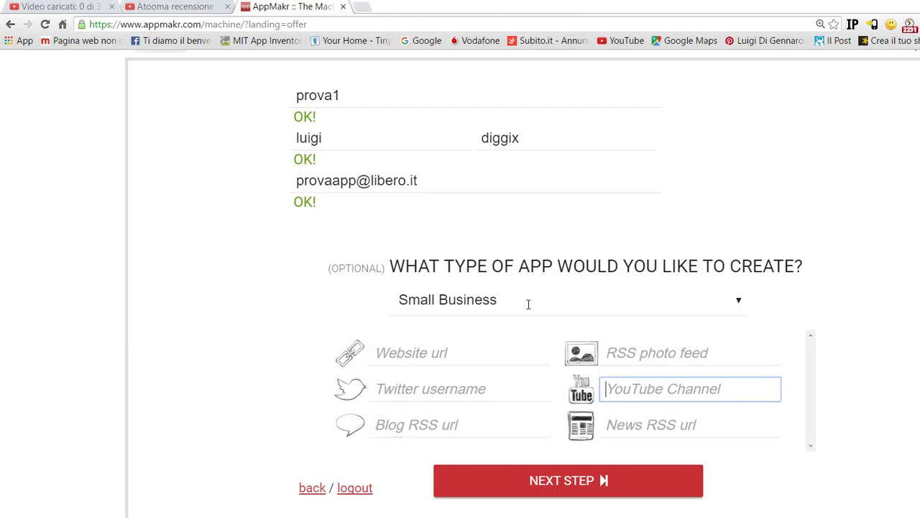
key("Tab")
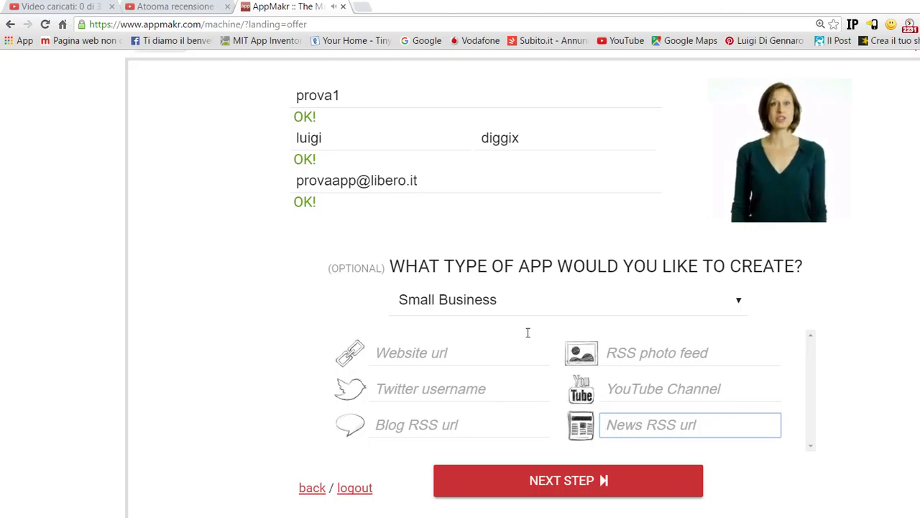
key("Tab")
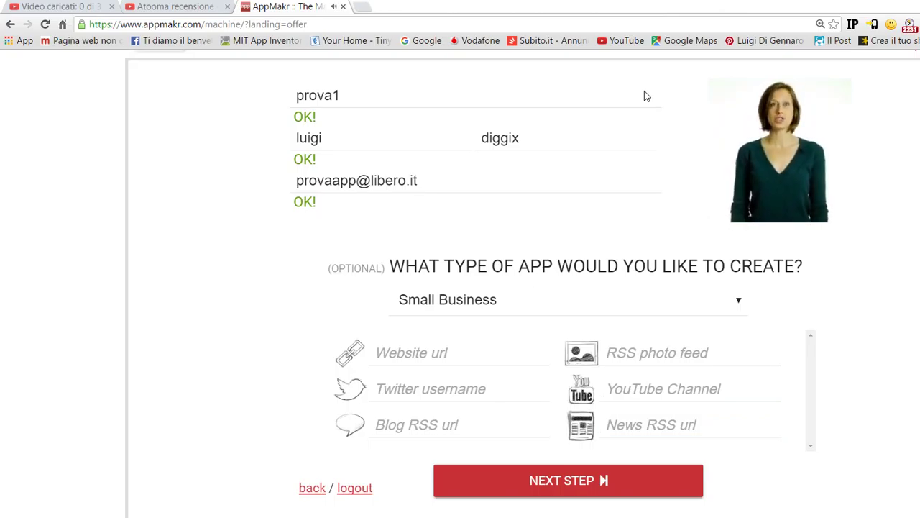
scroll(618, 220, "down", 1)
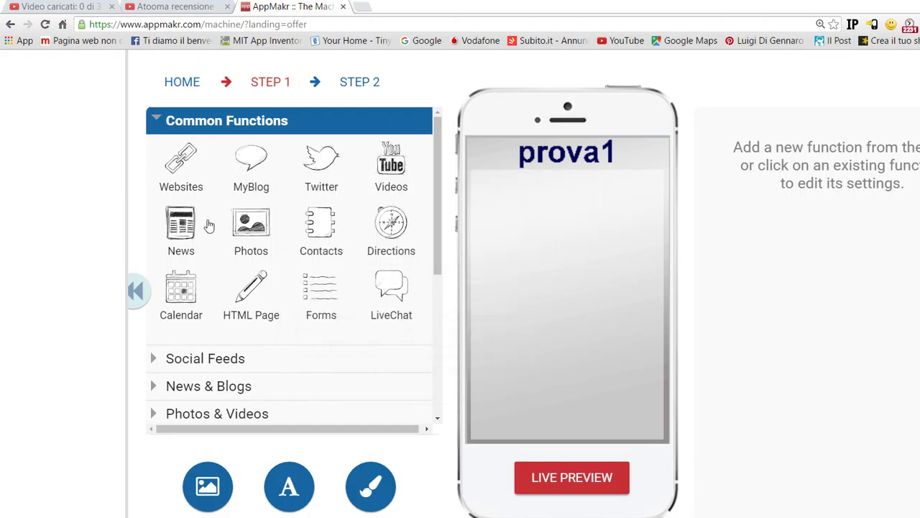
Set the app's background to the light blue free image from the image library.
left_click(165, 358)
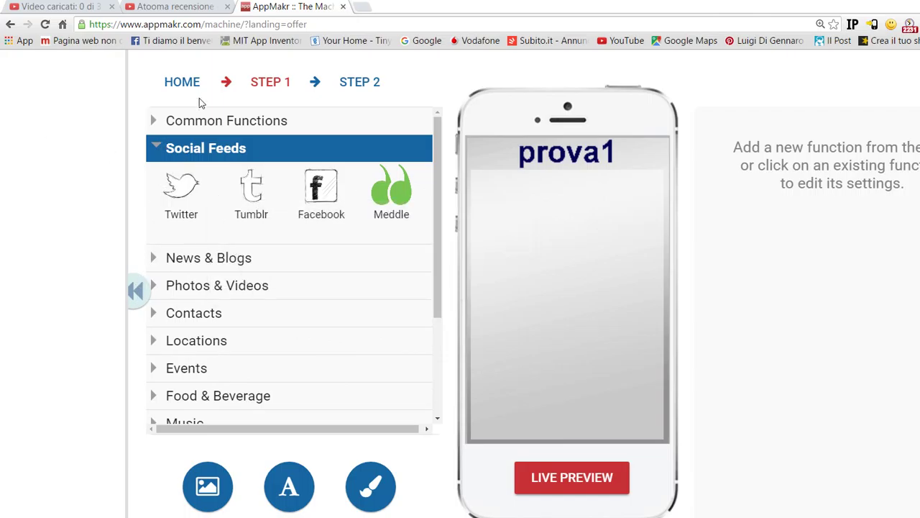
left_click(208, 486)
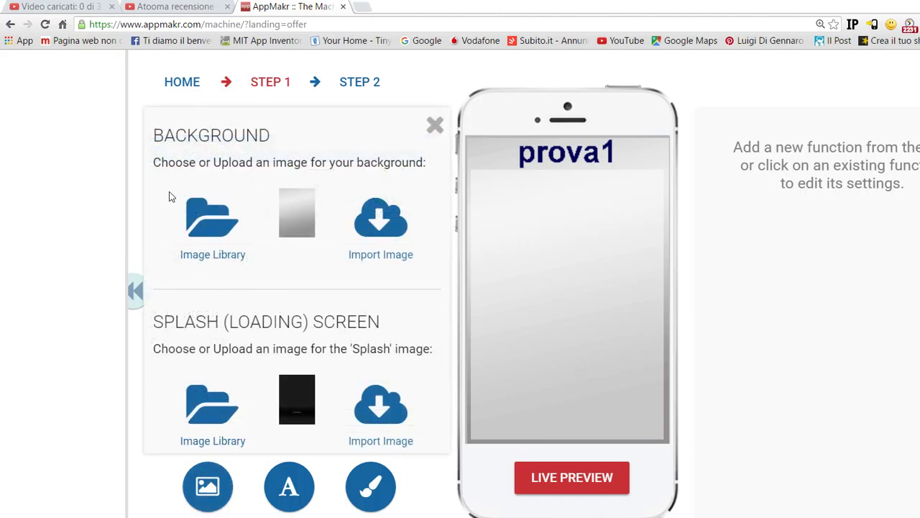
left_click(169, 184)
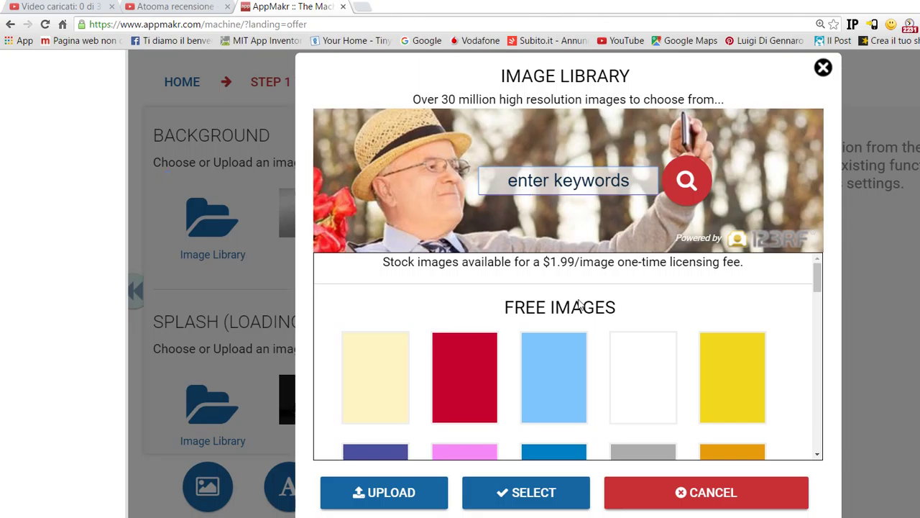
left_click(321, 393)
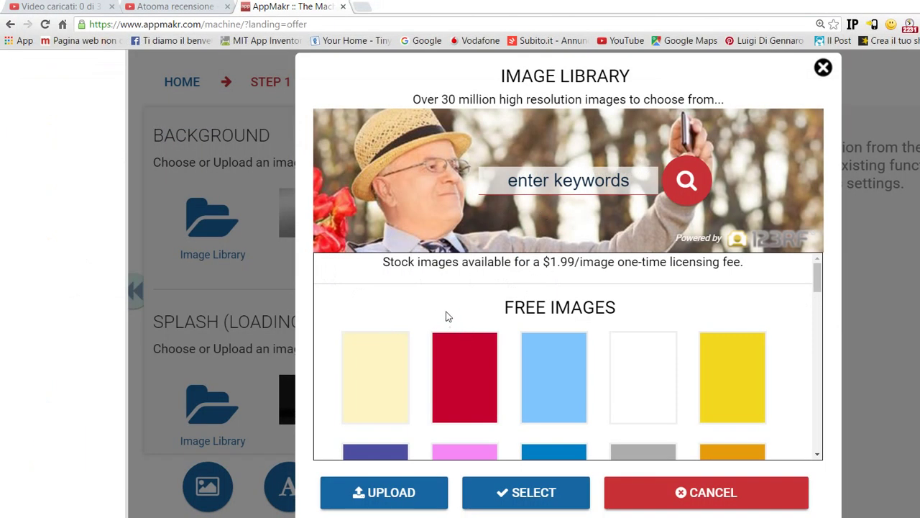
left_click(523, 399)
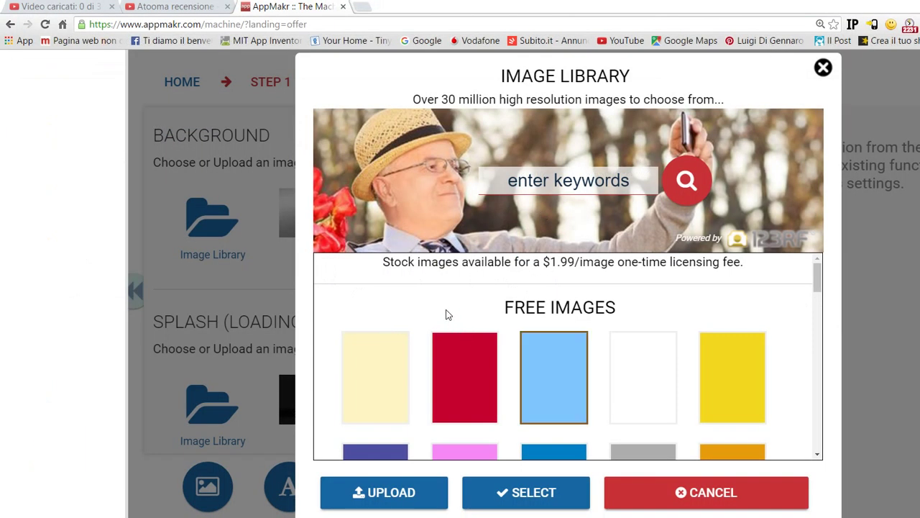
double_click(522, 392)
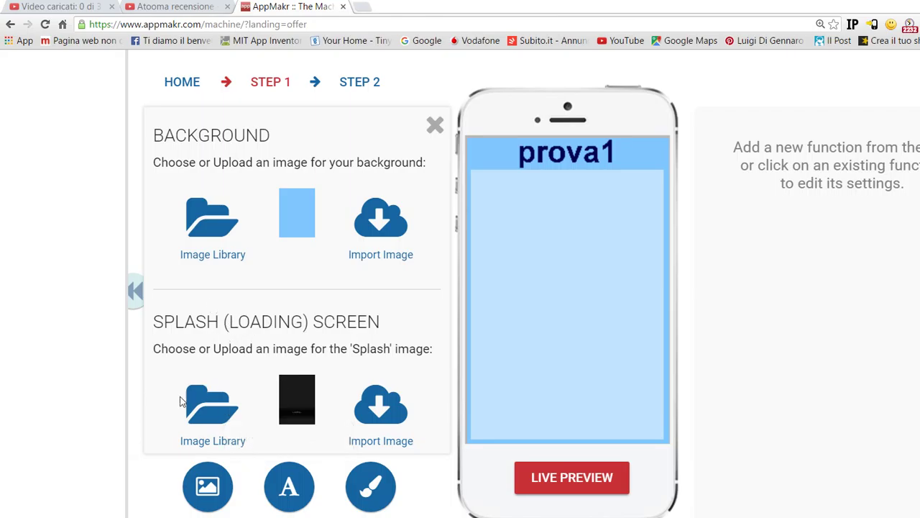
Set the splash (loading) screen to the red free image from the image library.
left_click(205, 489)
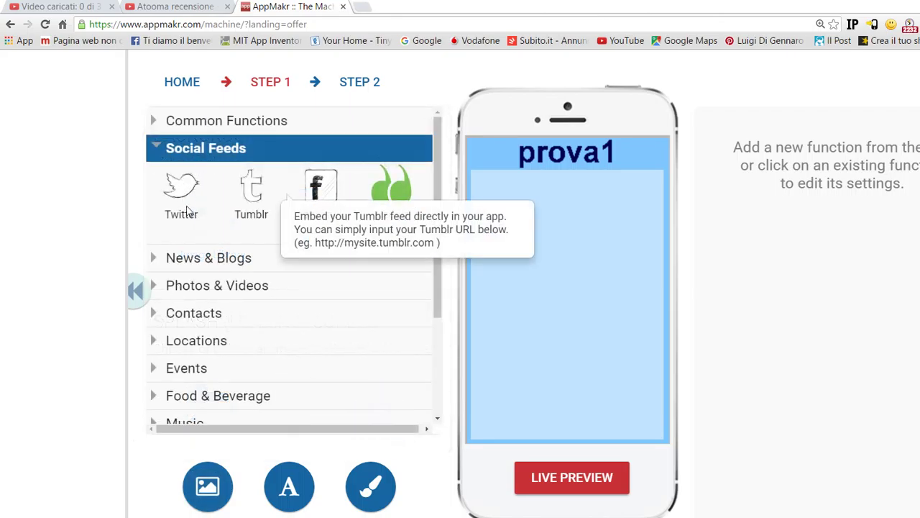
left_click(206, 286)
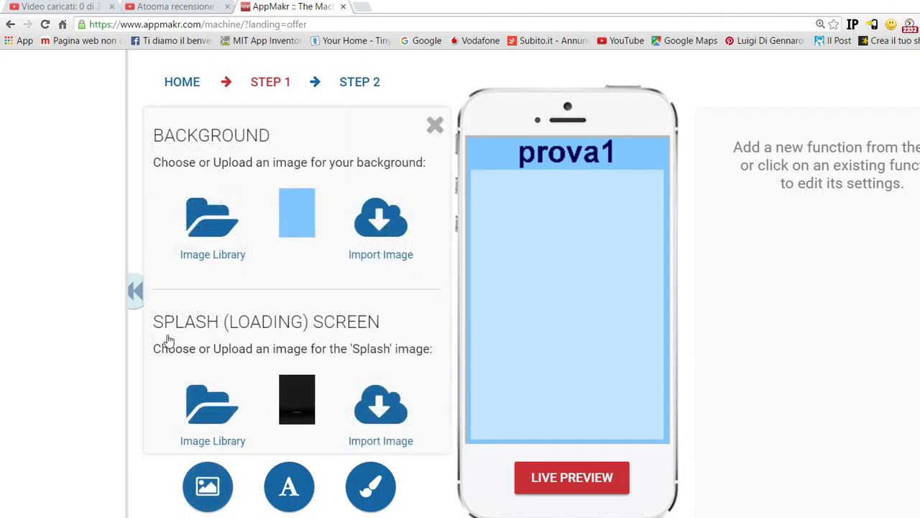
left_click(205, 412)
left_click(465, 358)
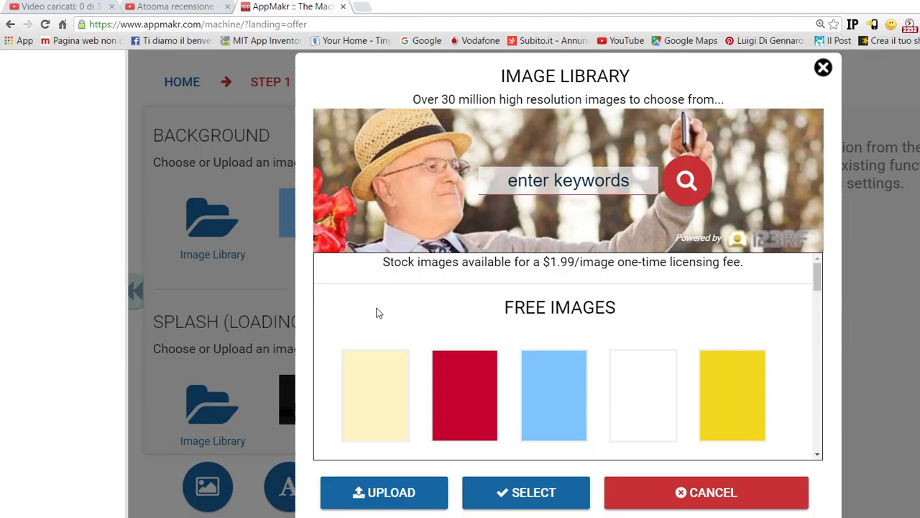
left_click(463, 398)
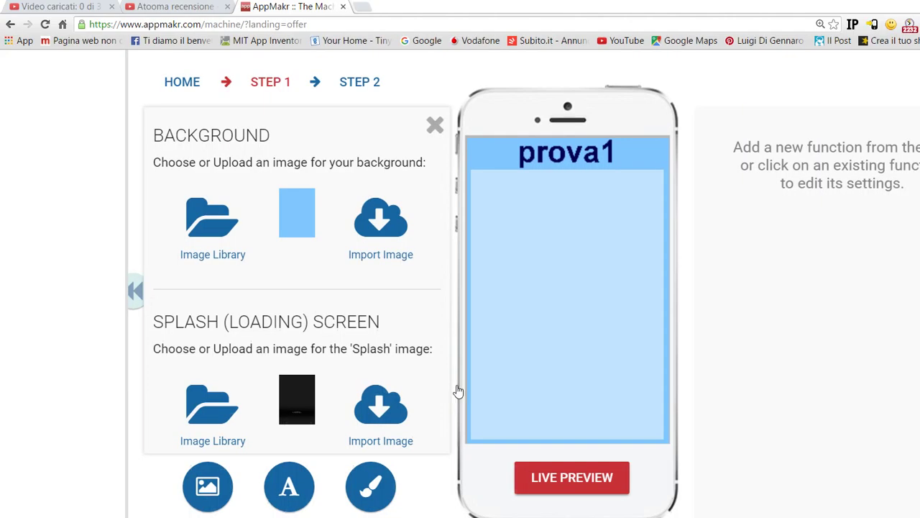
left_click(458, 391)
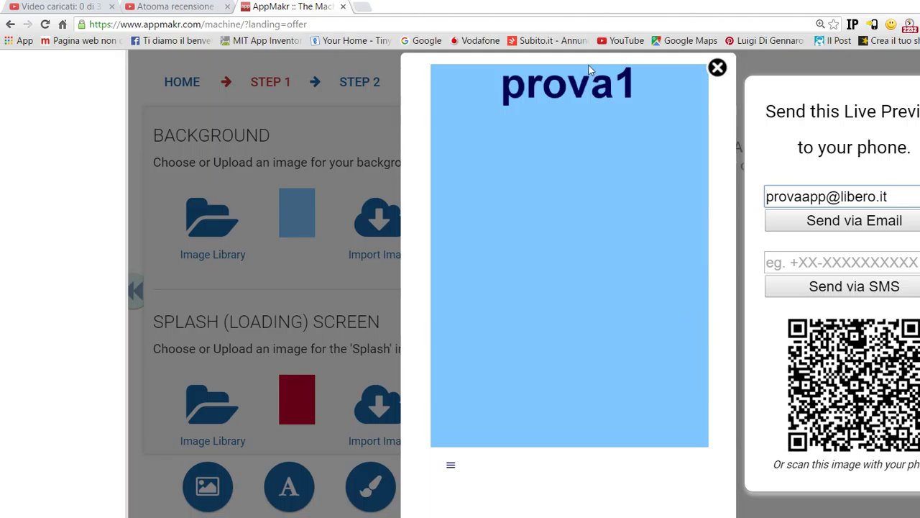
Close the live preview of the app and advance to Step 2 of the setup.
key("Escape")
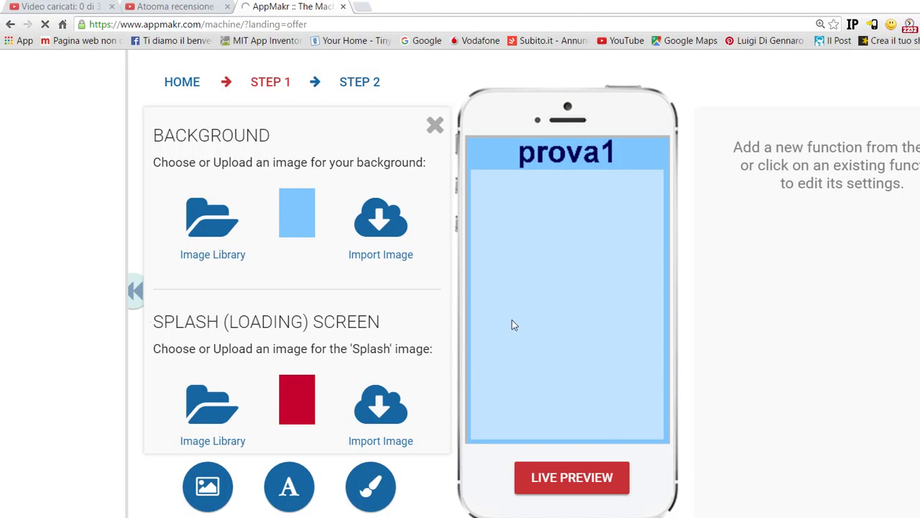
scroll(514, 321, "up", 1)
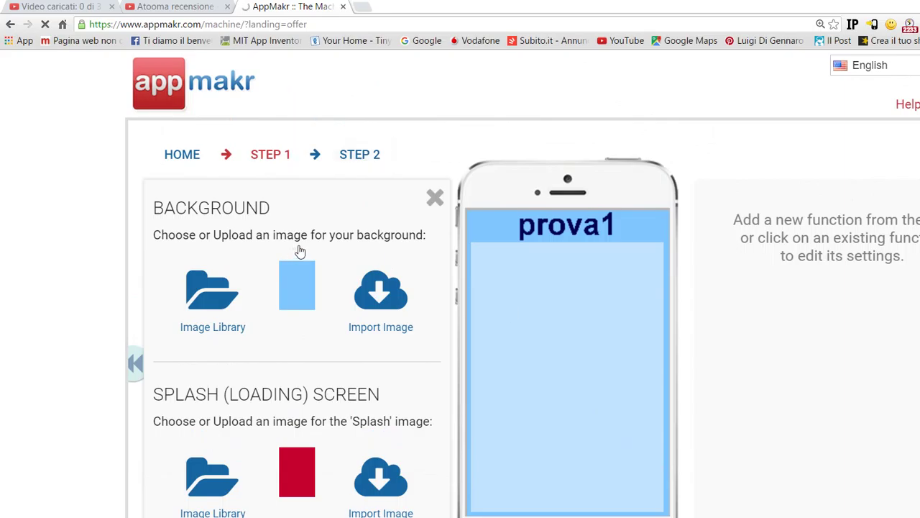
scroll(323, 316, "down", 1)
scroll(304, 85, "up", 1)
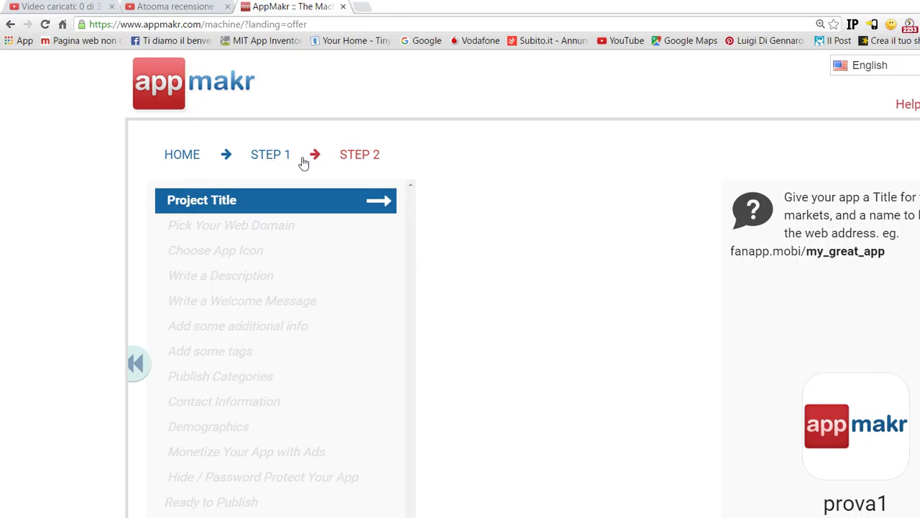
Accept the theapp.mobi web domain and set the app icon to the stacked landscape photos picture from the free library's Arts group.
scroll(327, 169, "down", 1)
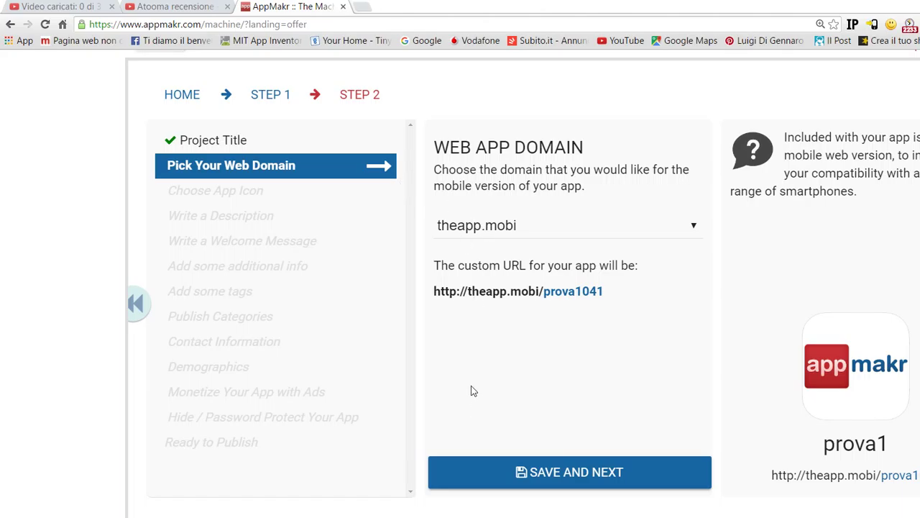
key("Return")
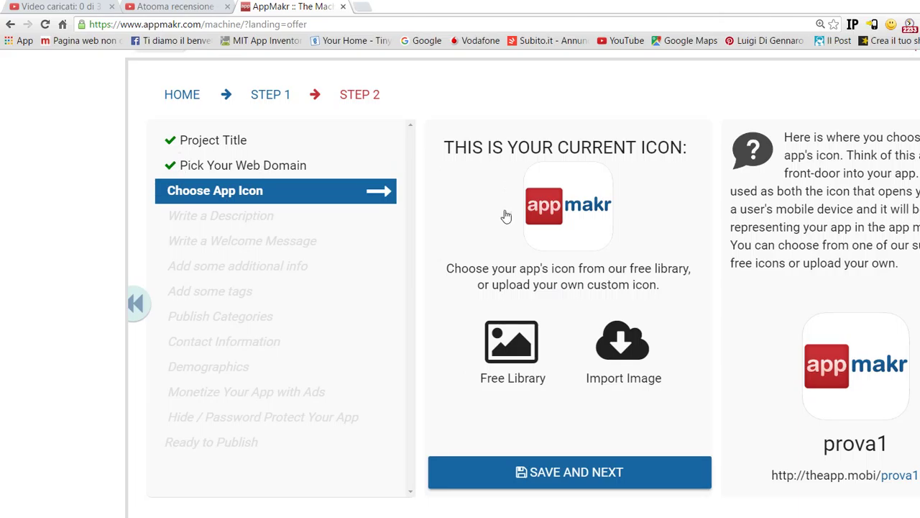
left_click(480, 284)
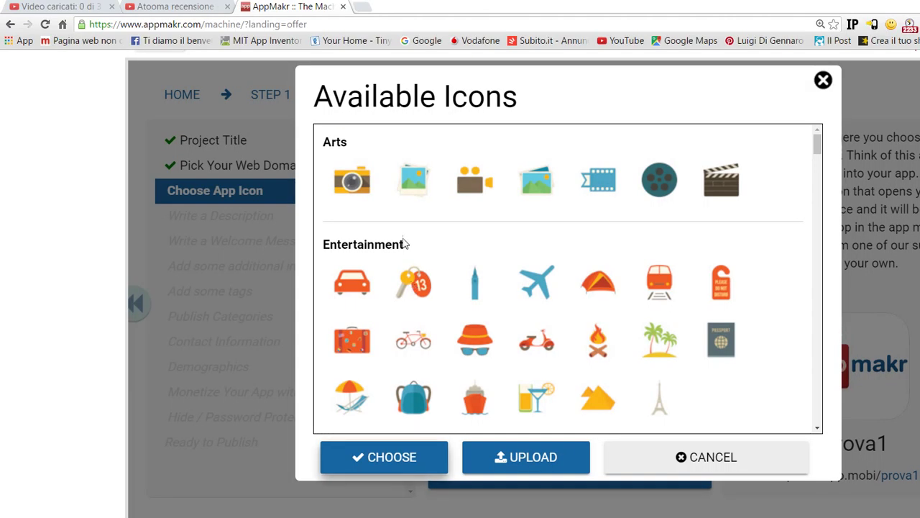
left_click(413, 179)
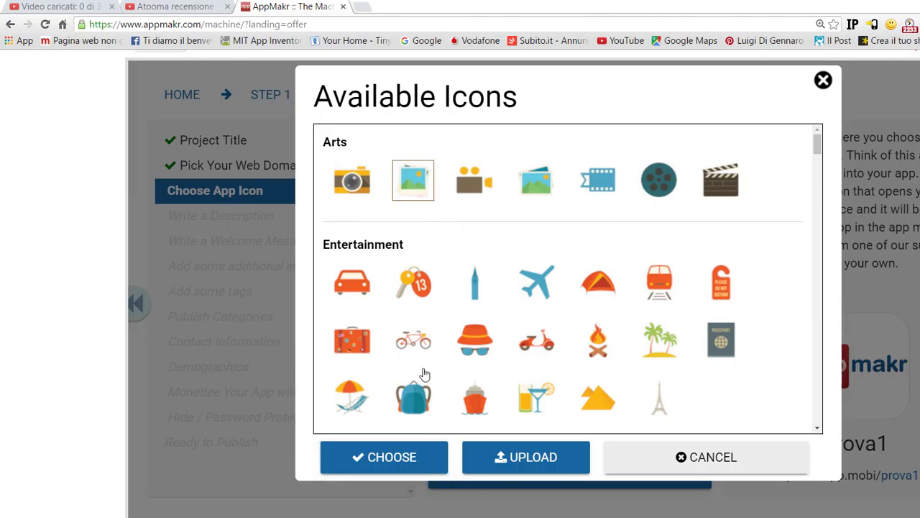
left_click(526, 458)
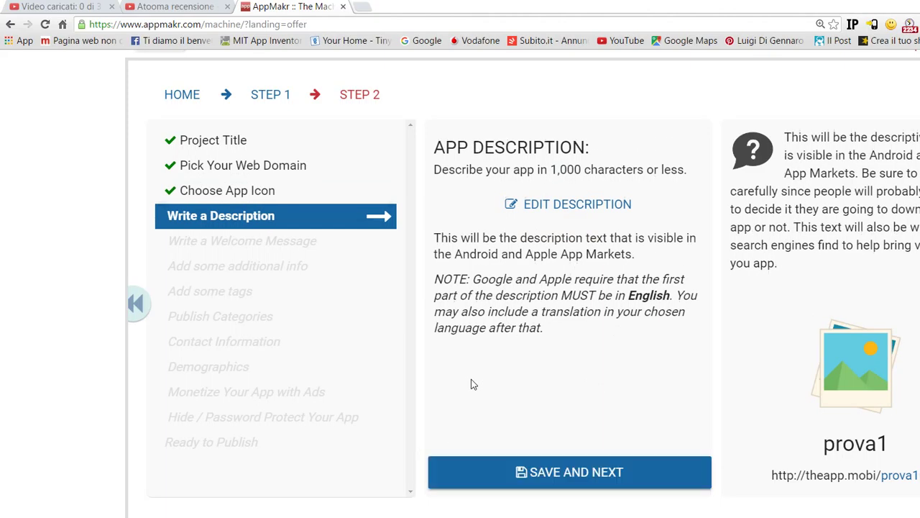
Enter "descrizione" as the app's brief description, save it and continue to the welcome message.
left_click(442, 170)
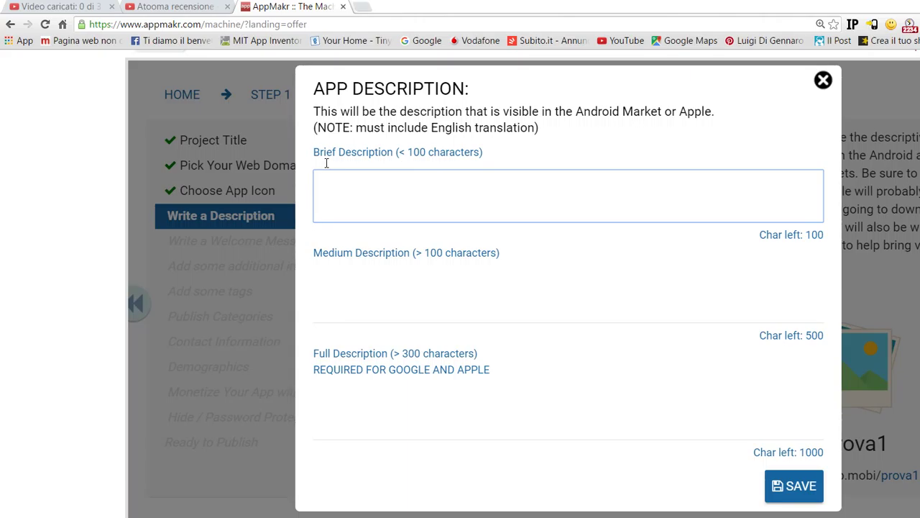
type("descrizio")
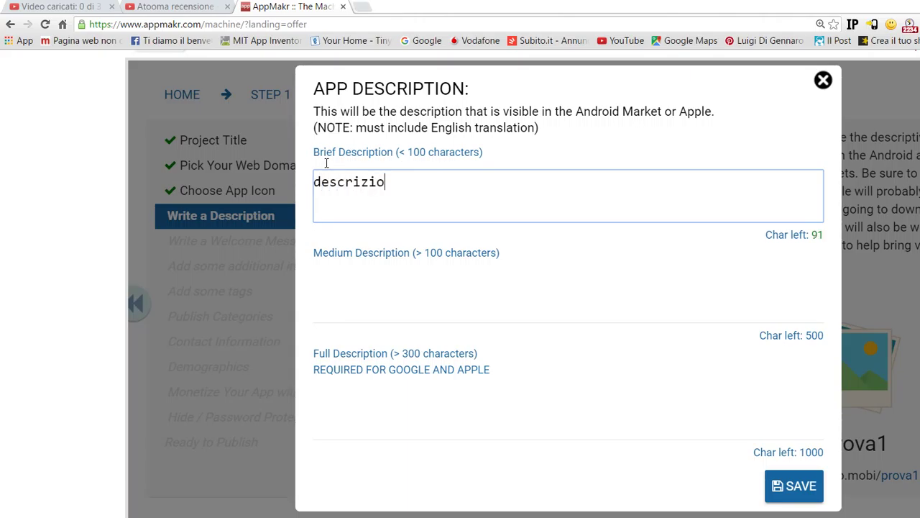
type("ne")
left_click(327, 216)
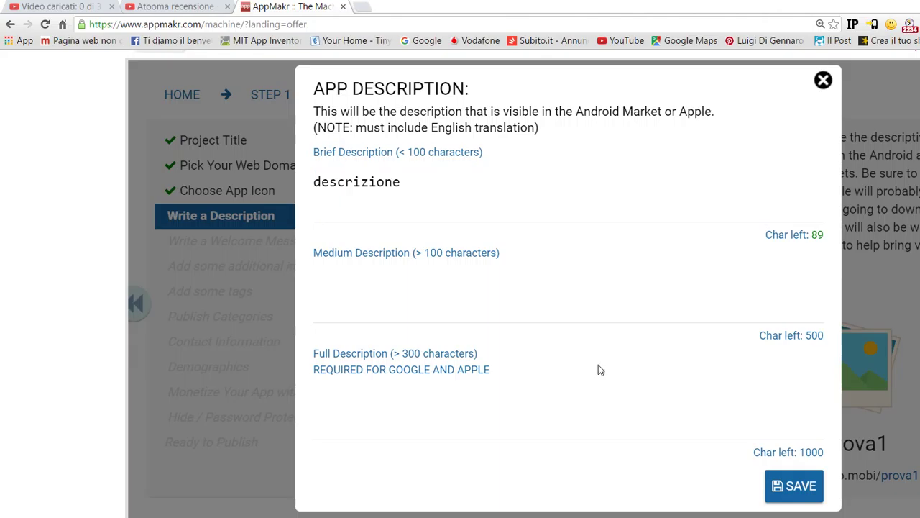
key("Return")
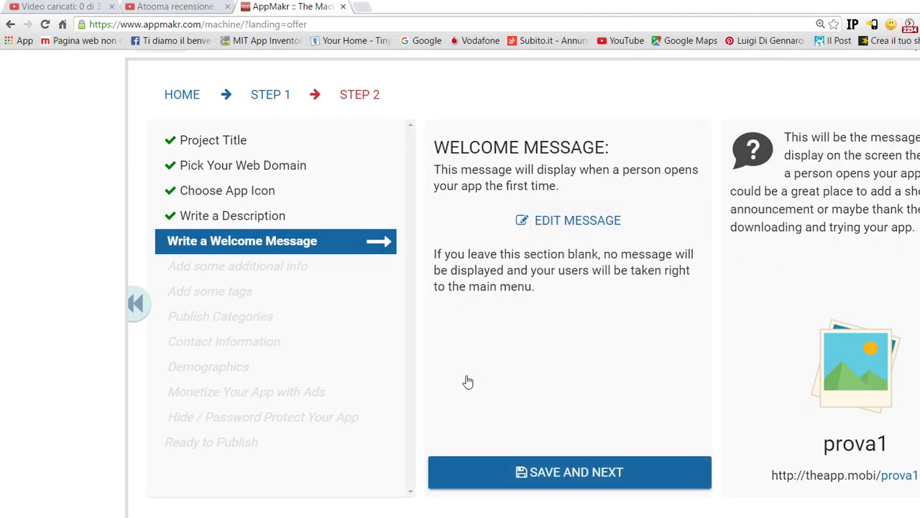
Skip the welcome message, additional info and app tags without filling them in.
key("Return")
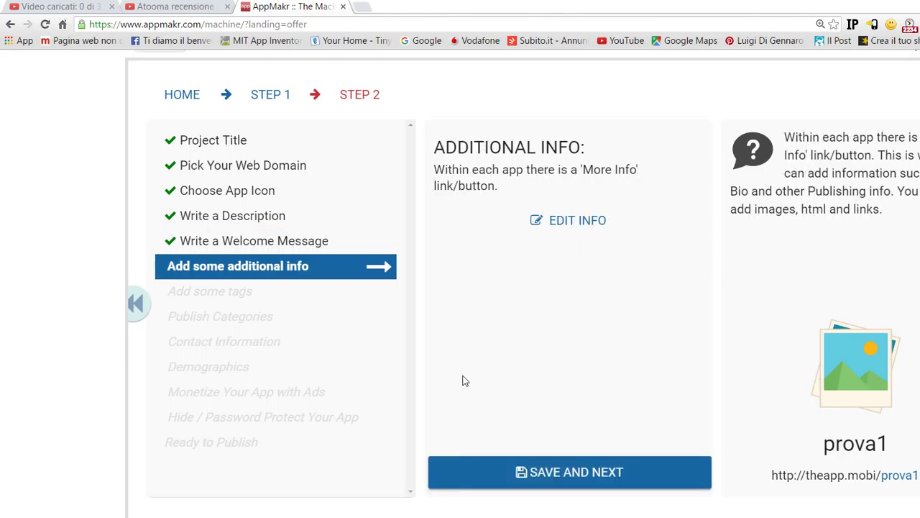
key("Return")
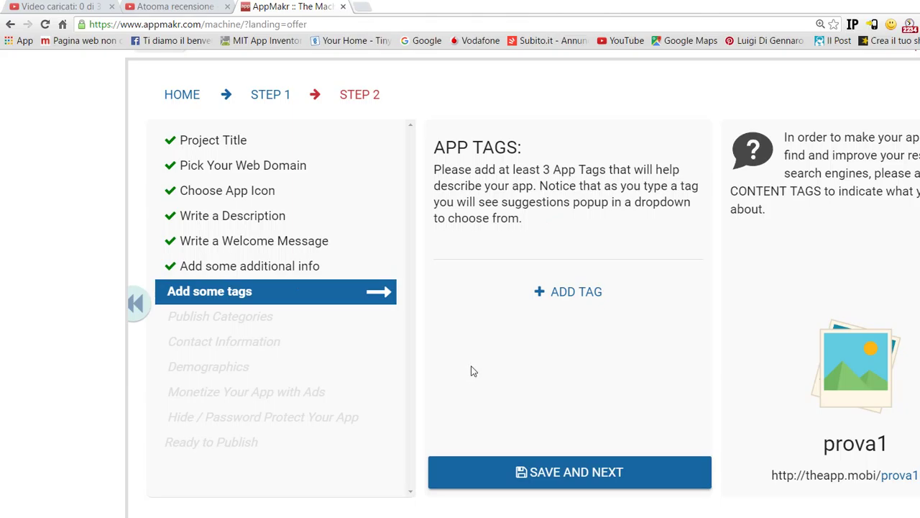
key("Return")
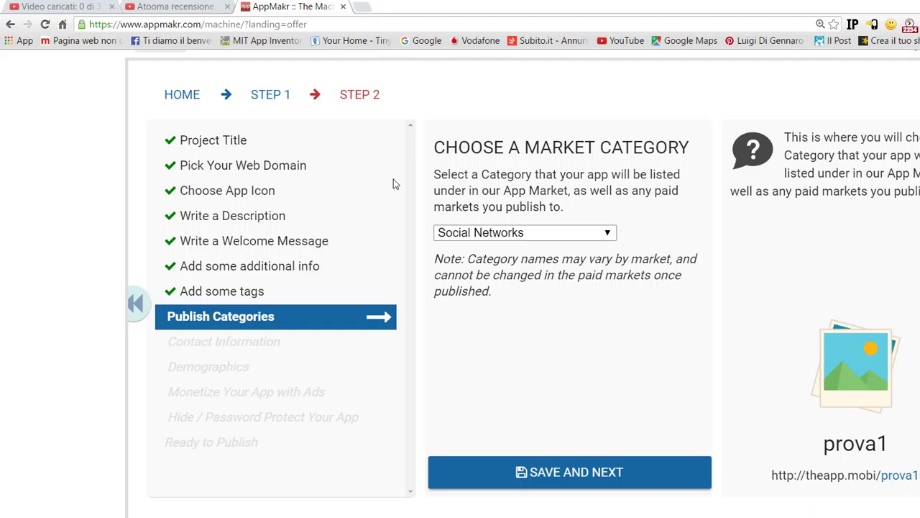
Set the app's market category to MP3/Music and save it.
key("space")
key("a")
key("m")
key("r")
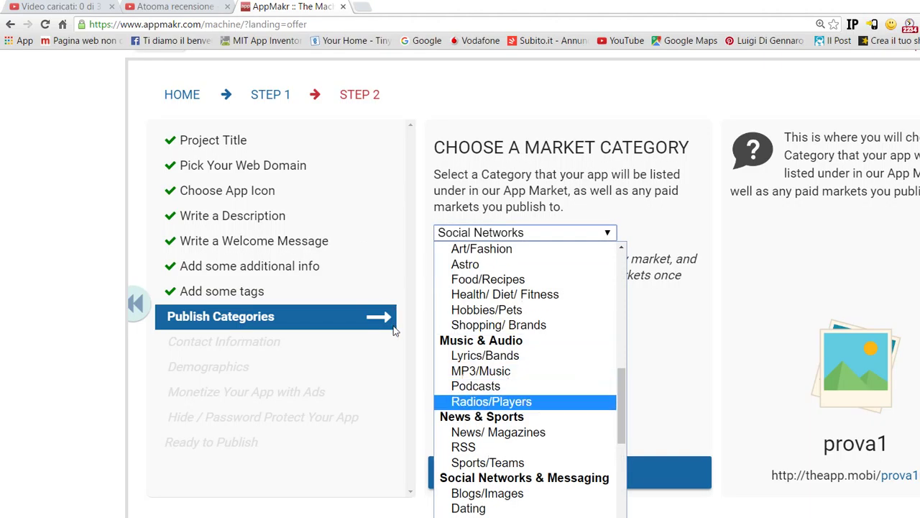
key("l")
key("h")
key("f")
key("Up")
key("Up")
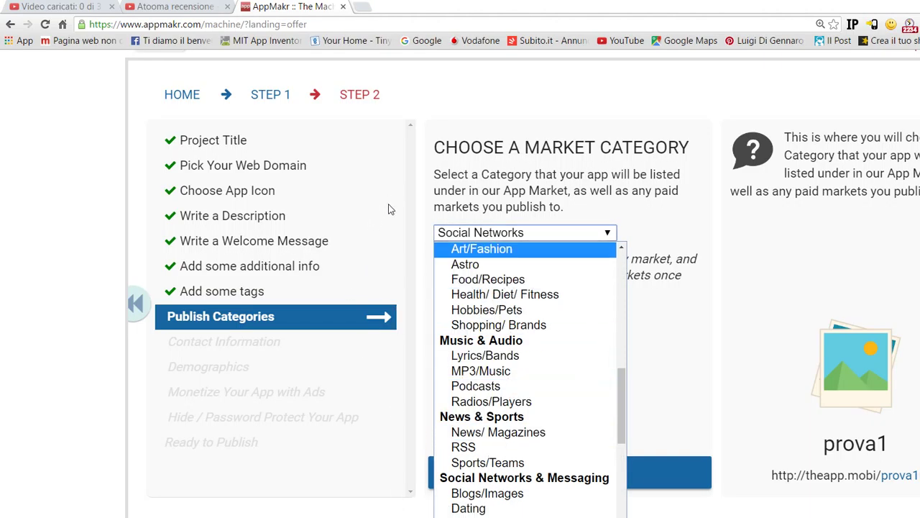
key("h")
key("m")
key("p")
key("Up")
key("Return")
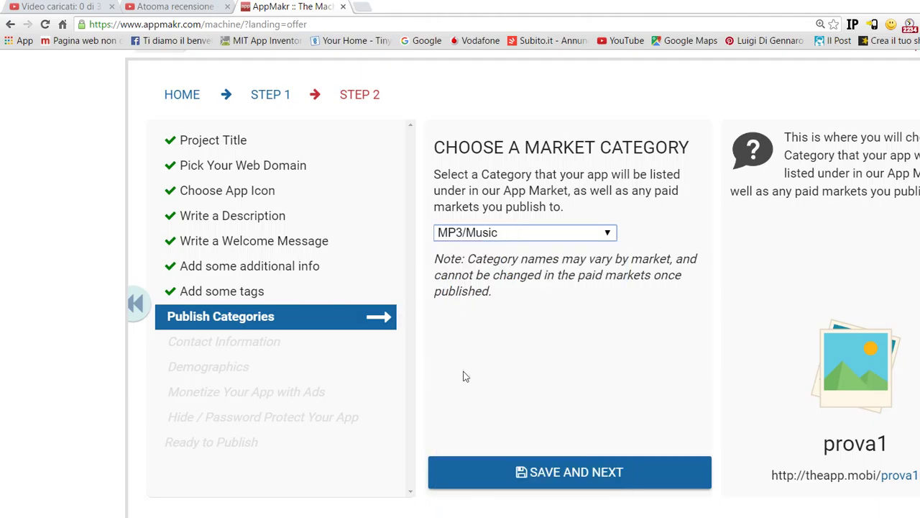
key("Tab")
key("Return")
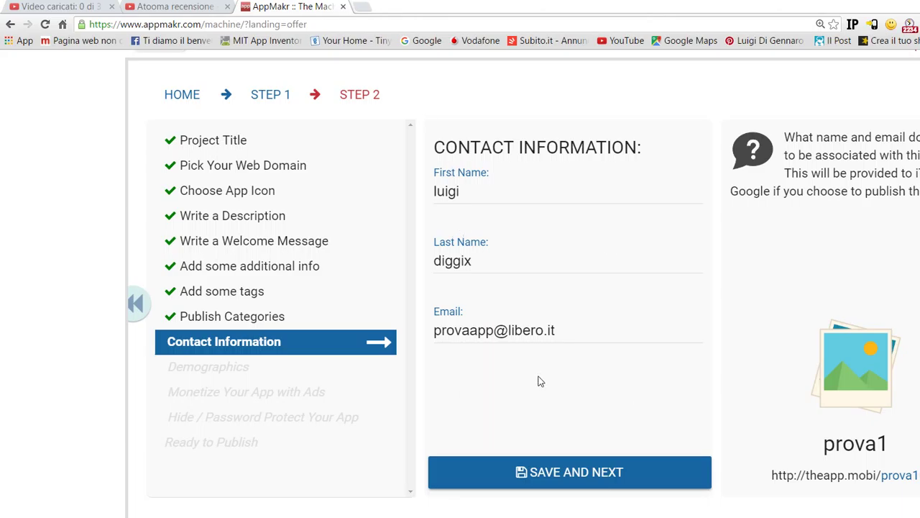
Accept the prefilled contact information and set the audience's state to Campania, keeping Europe and Italy.
key("Return")
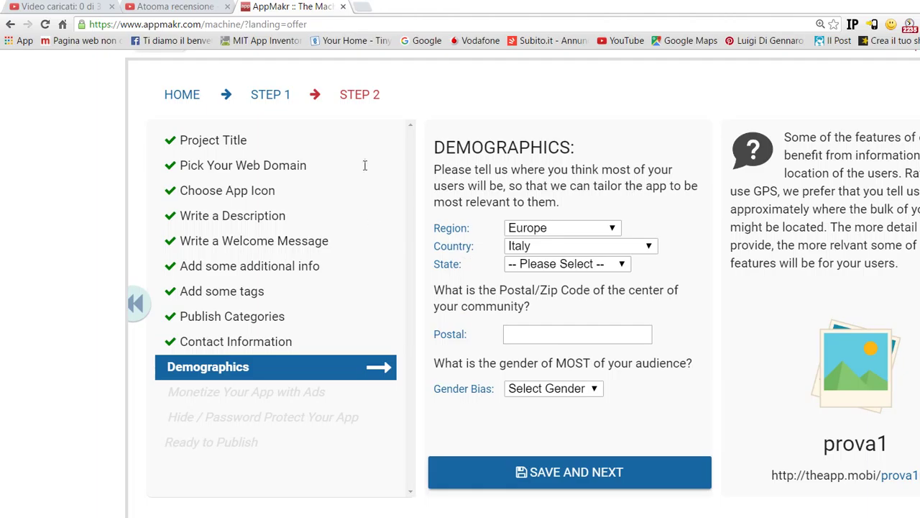
left_click(531, 229)
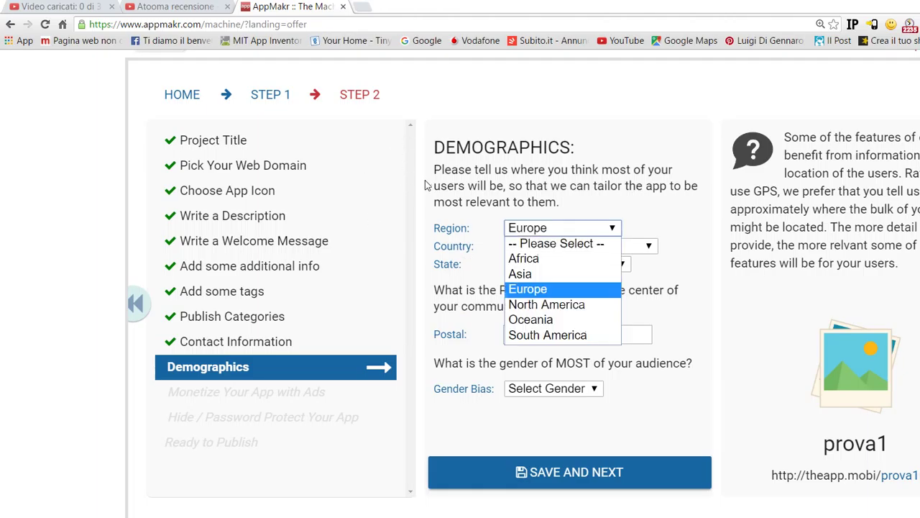
left_click(531, 228)
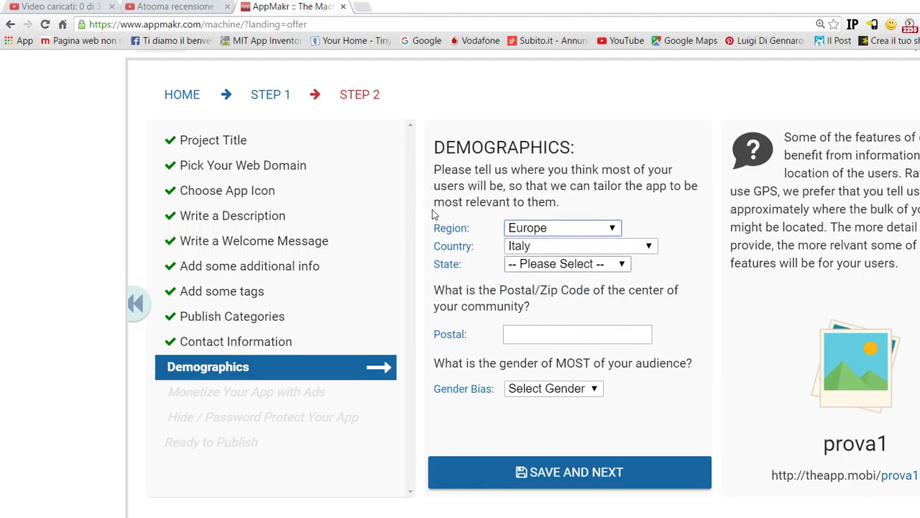
left_click(541, 264)
key("Down")
key("Down")
key("Down")
key("Down")
key("Down")
key("Down")
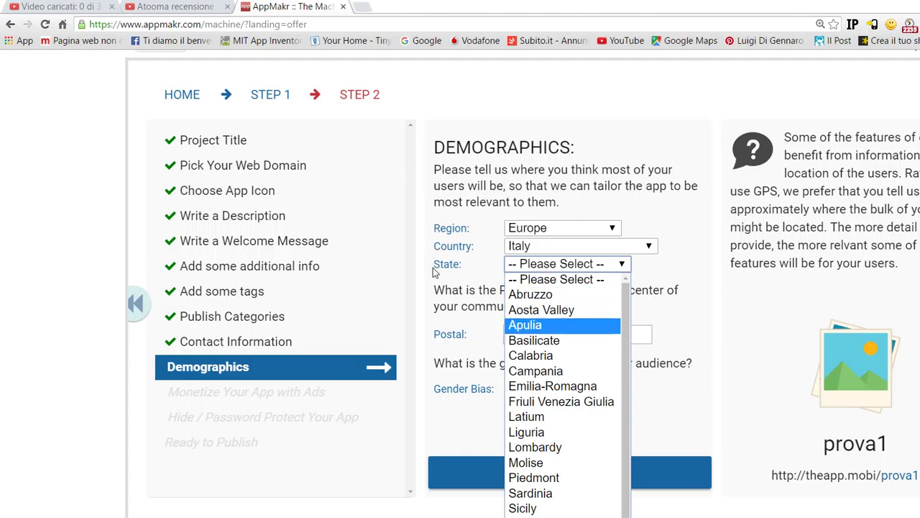
key("Return")
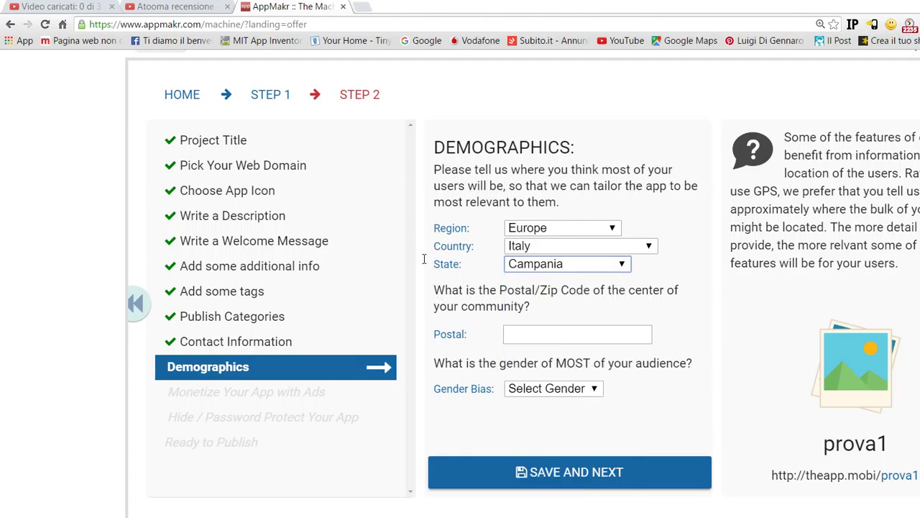
Leave the postal code blank, set the audience's gender bias to Mostly Male and save the demographics.
key("Tab")
key("Tab")
key("alt+Down")
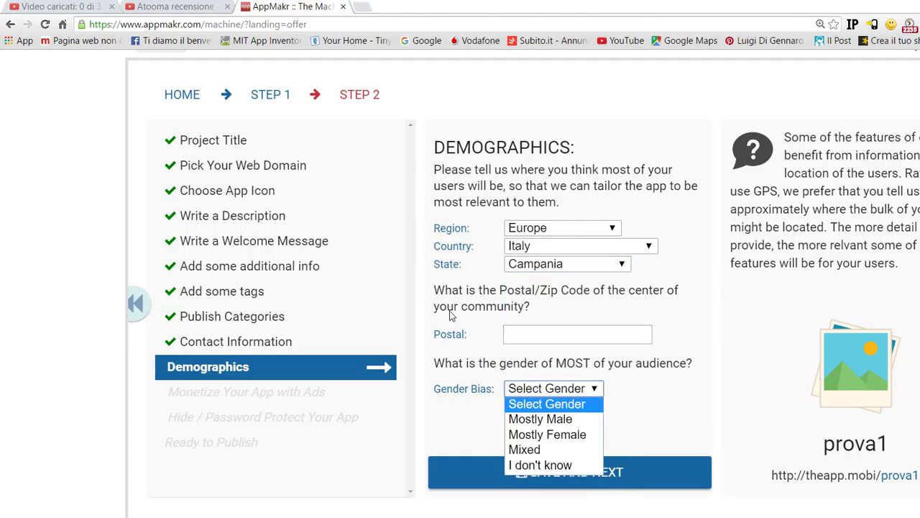
key("Down")
key("Down")
key("Down")
key("Up")
key("Up")
key("Up")
key("Down")
key("Return")
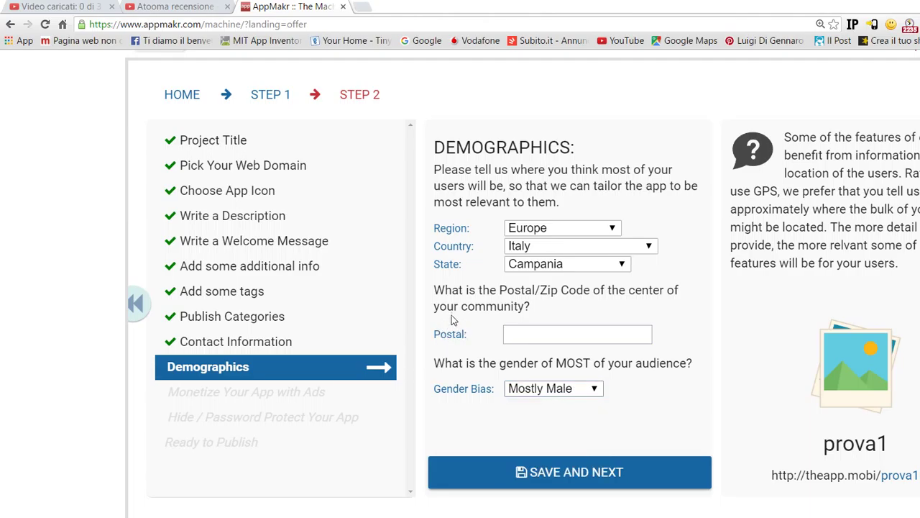
key("Return")
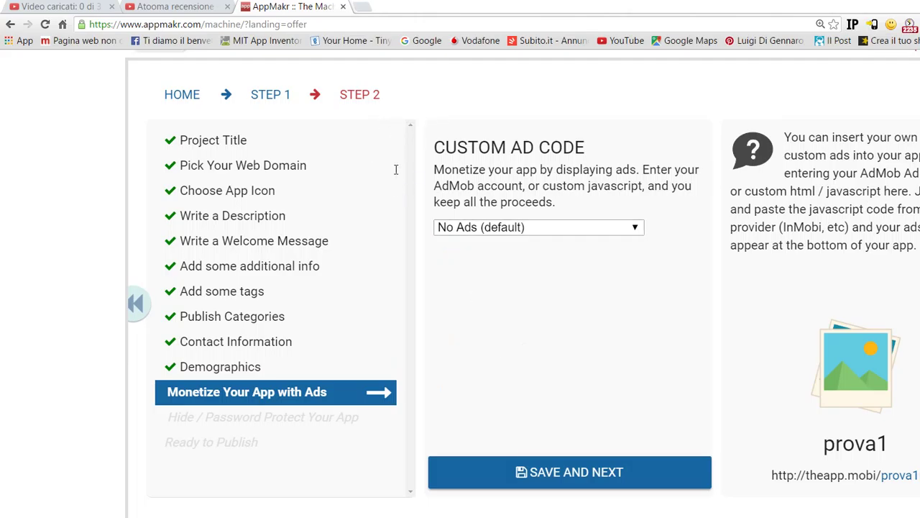
Choose AdMob (Premium) for the app's ads, leave the ad unit ID and custom head tags blank, and save.
left_click(500, 227)
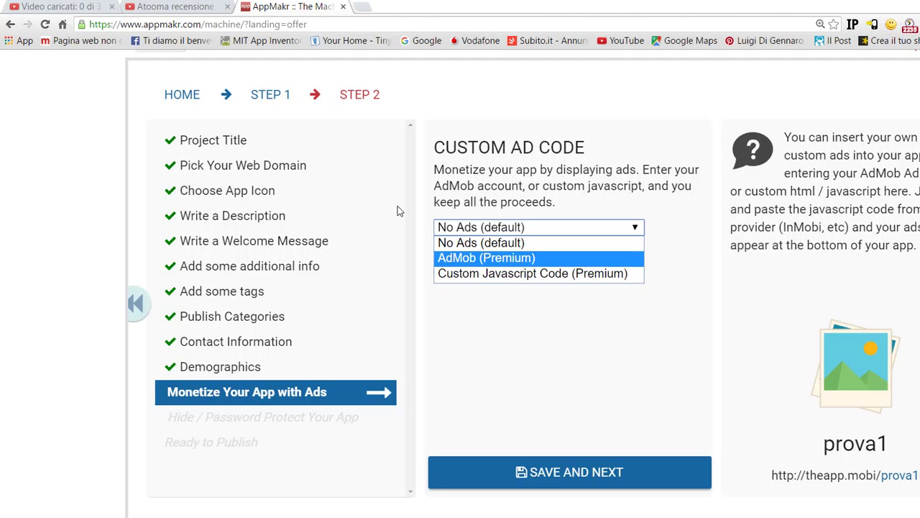
key("Down")
key("Up")
key("Up")
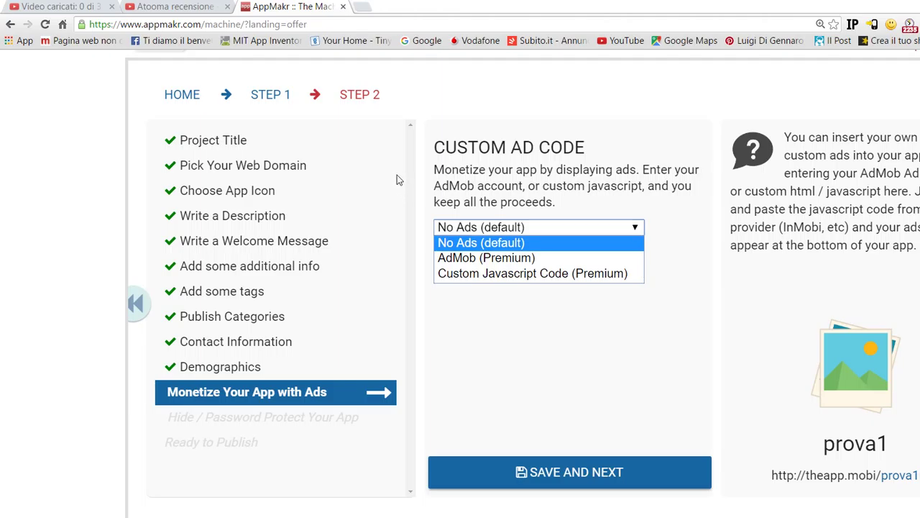
key("Down")
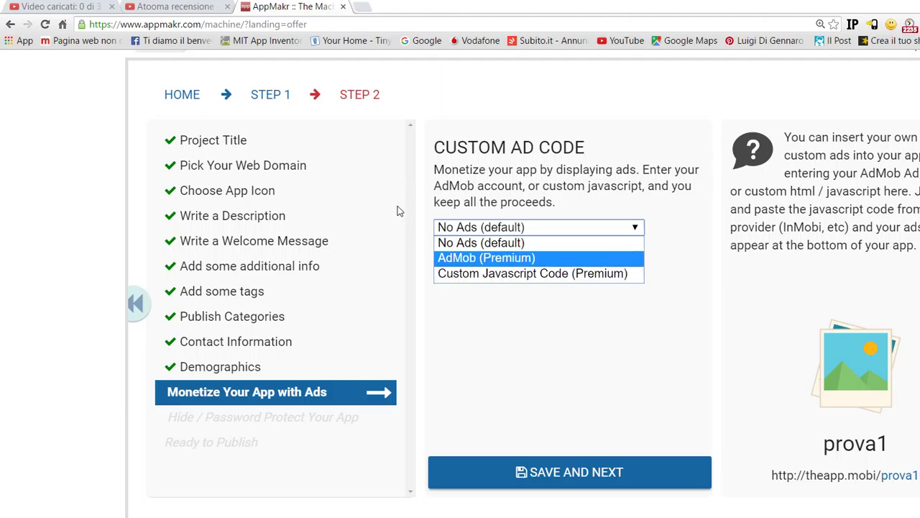
key("Return")
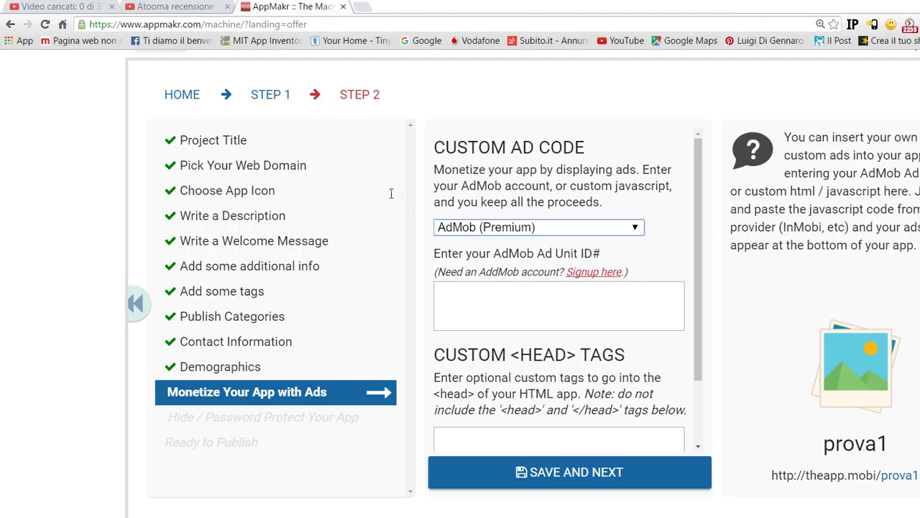
key("Tab")
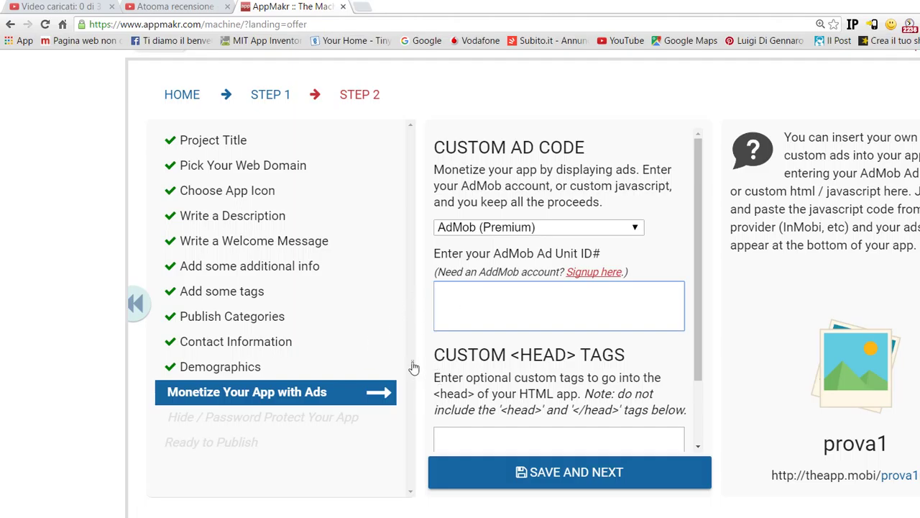
key("Tab")
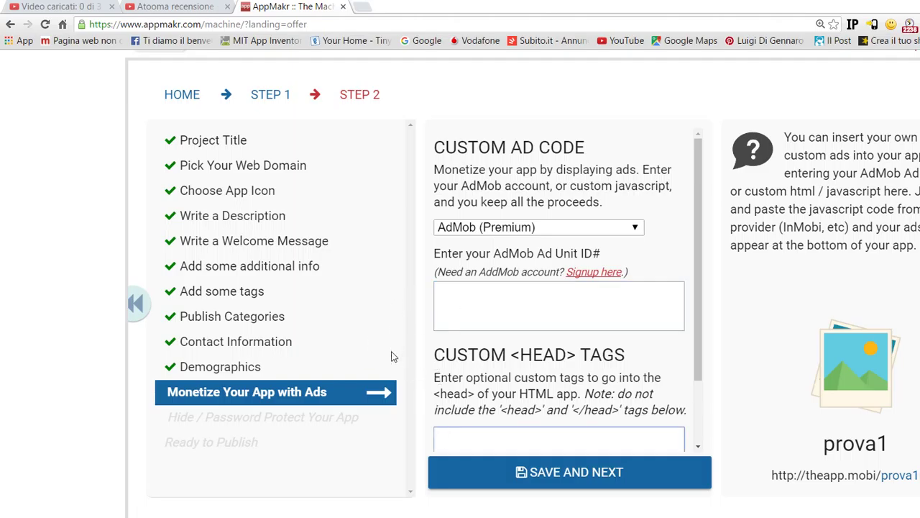
key("ctrl+a")
key("Tab")
key("Return")
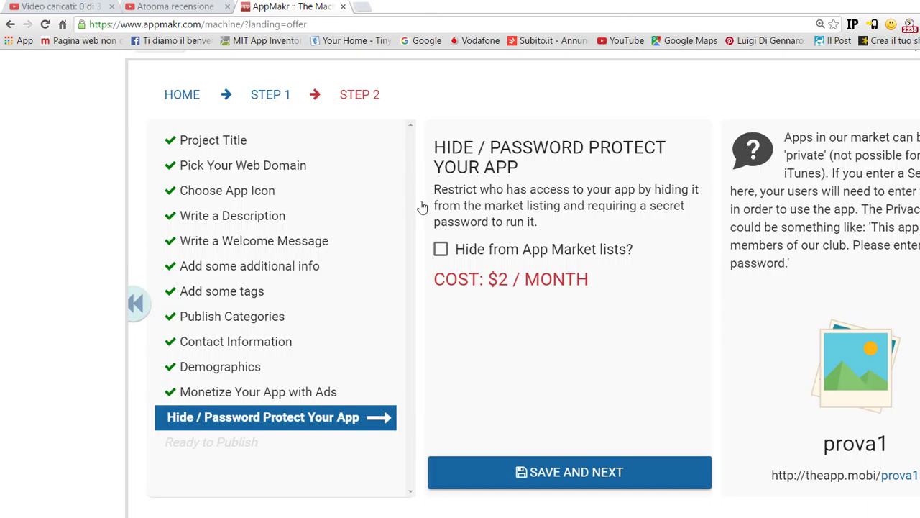
Enable and then disable hiding the app from App Market lists, and continue to the Ready to Publish stage.
left_click(441, 248)
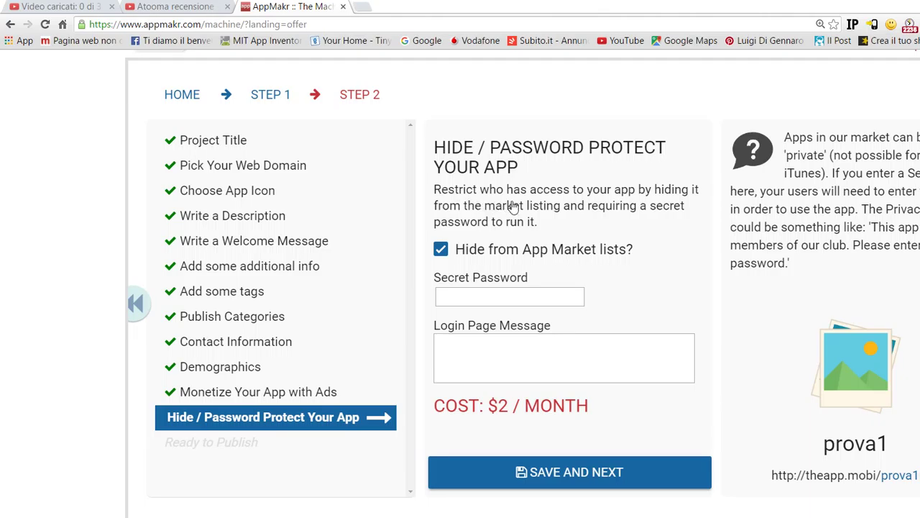
key("space")
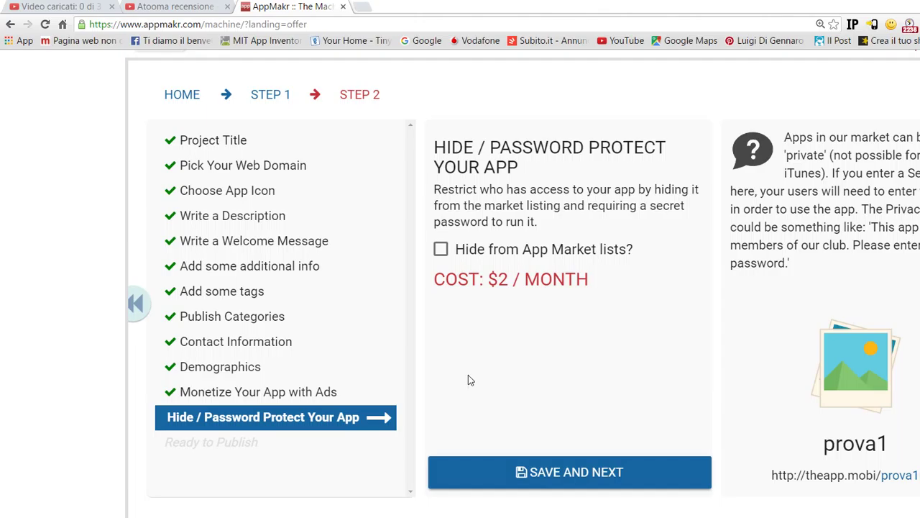
left_click(532, 472)
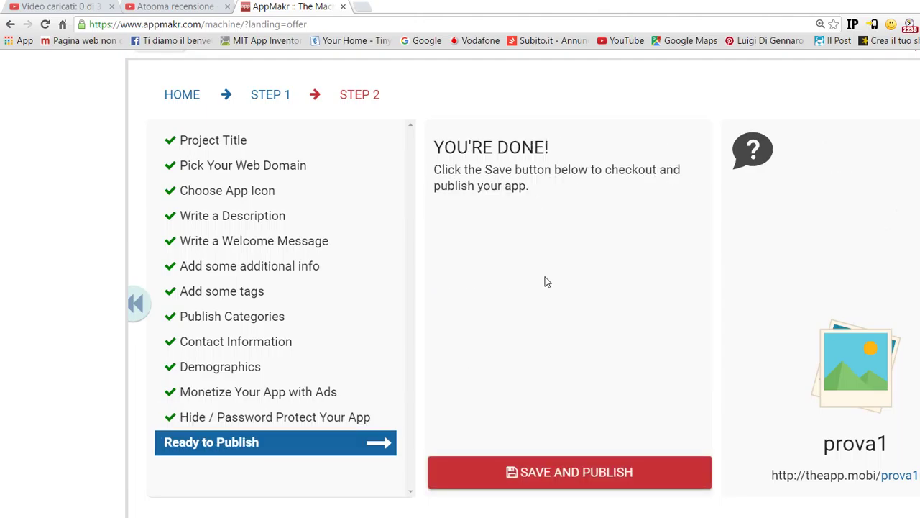
left_click_drag(339, 112, 452, 128)
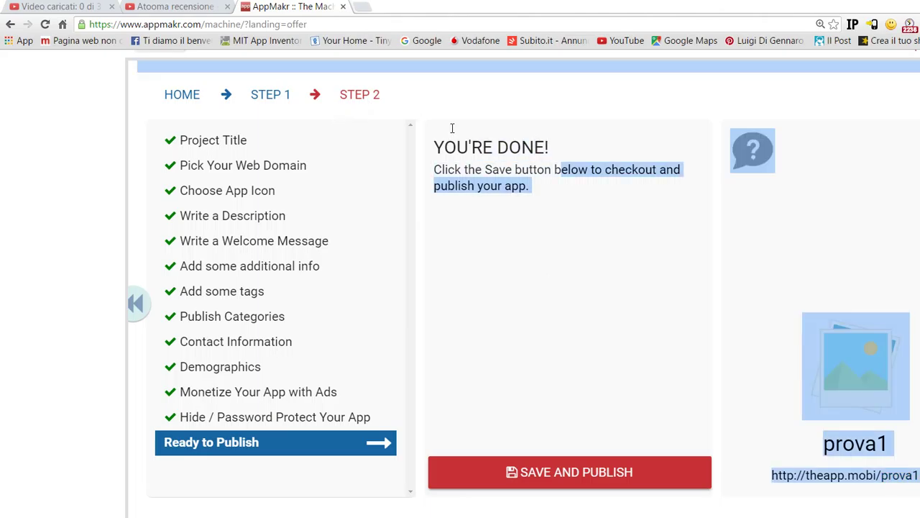
Save the prova1 project for publishing and confirm in the final review that it is ready for the markets.
left_click(456, 226)
left_click(556, 471)
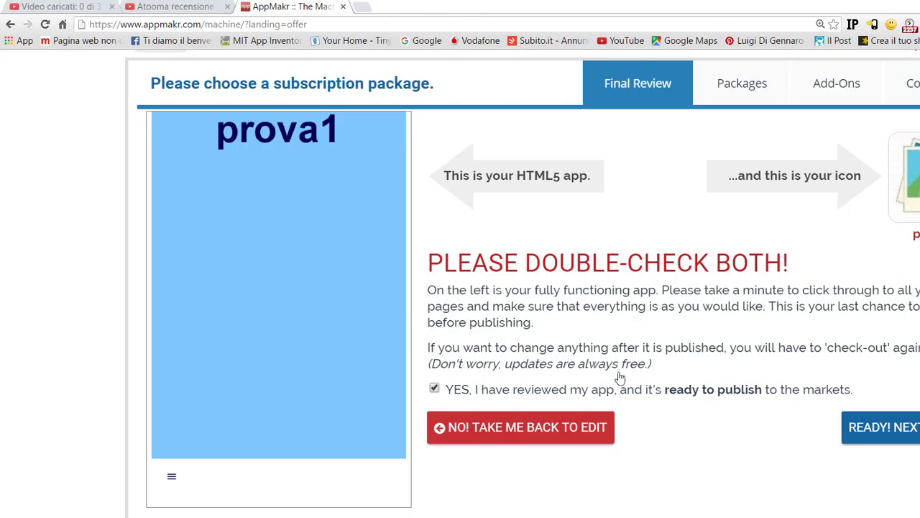
left_click(751, 345)
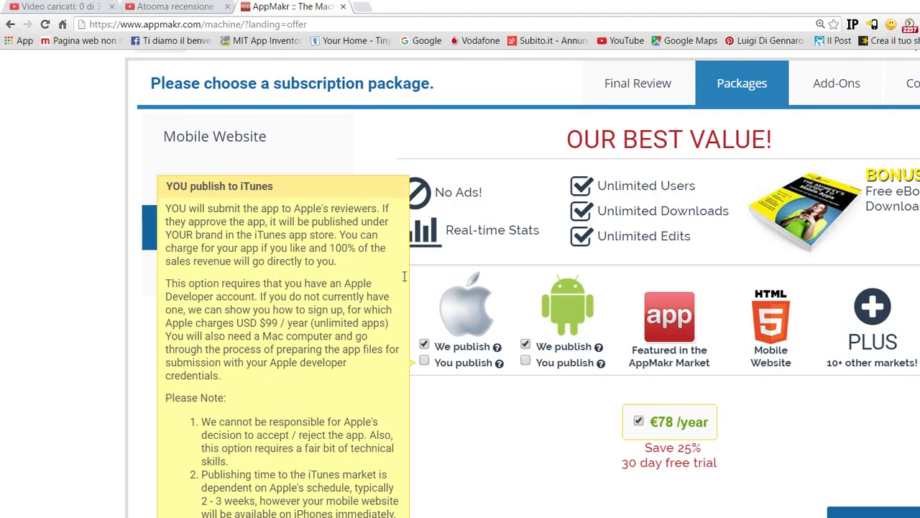
Check the iTunes publishing option, choose the Markets package at €78/year and proceed through the add-ons to checkout.
mouse_move(497, 346)
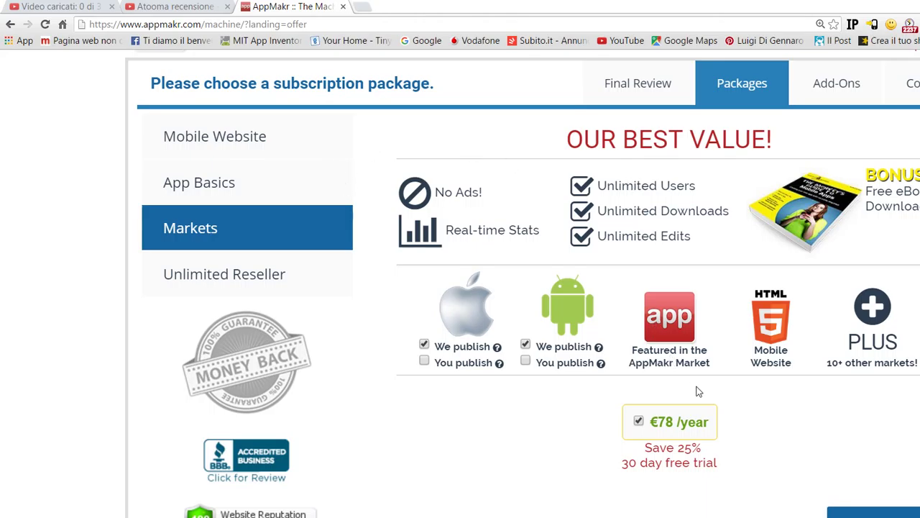
left_click(714, 417)
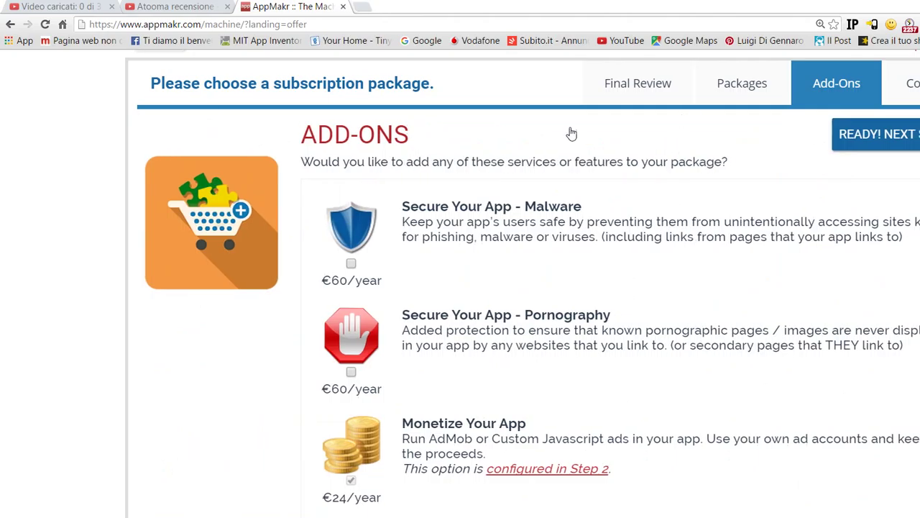
left_click(729, 110)
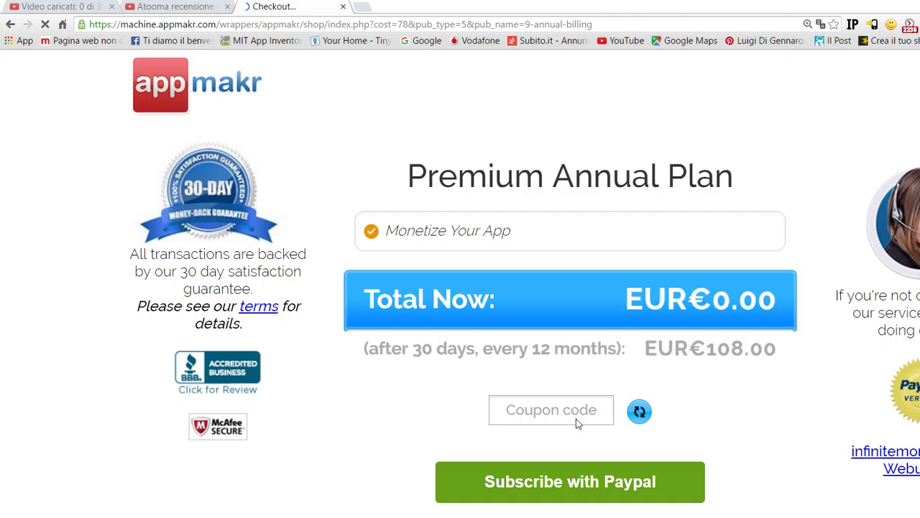
Examine the checkout page's plan summary, coupon field, PayPal option and credit card billing form.
scroll(579, 422, "down", 3)
scroll(584, 426, "down", 6)
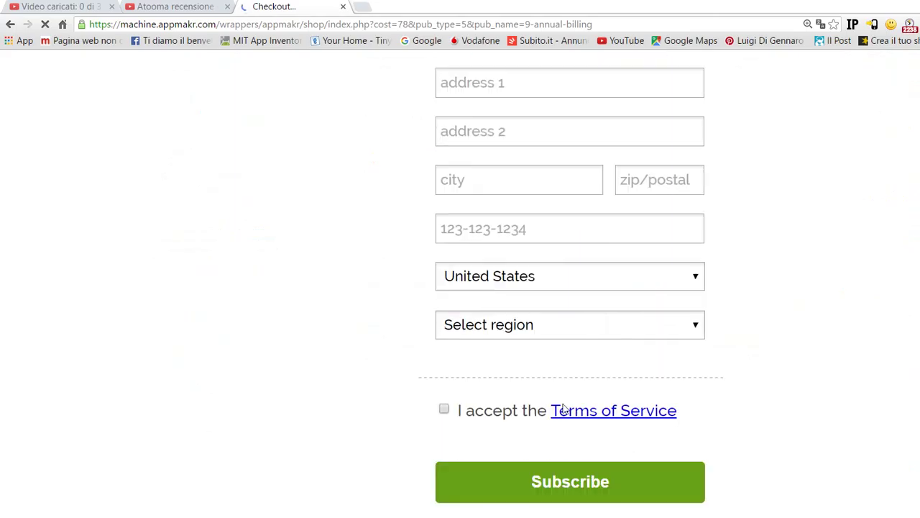
scroll(564, 409, "up", 9)
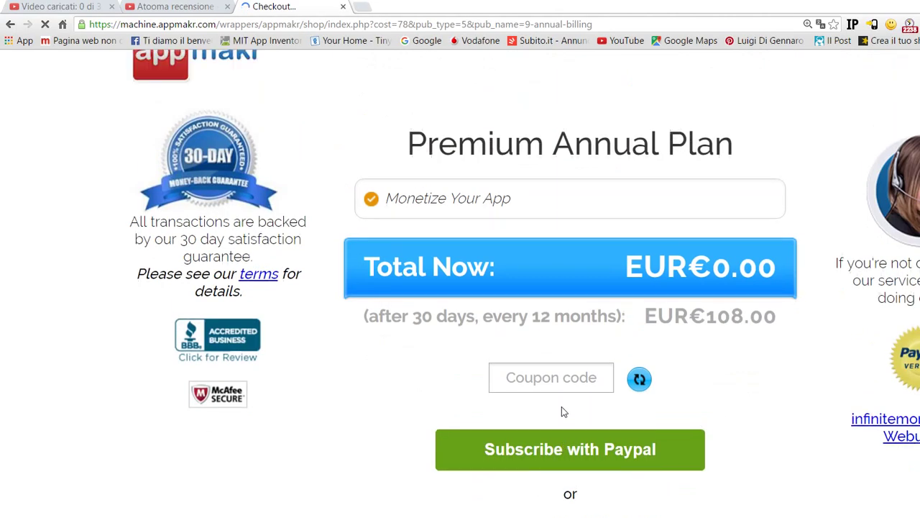
scroll(564, 411, "up", 1)
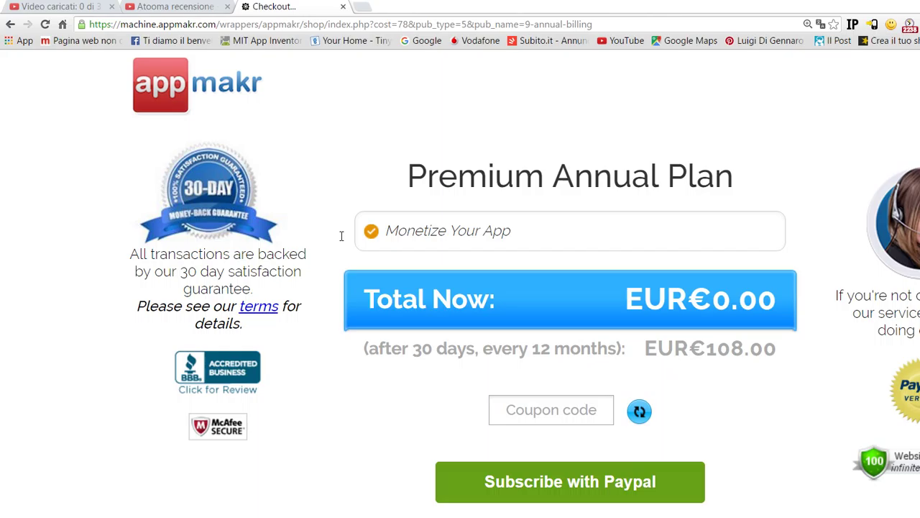
scroll(342, 239, "down", 3)
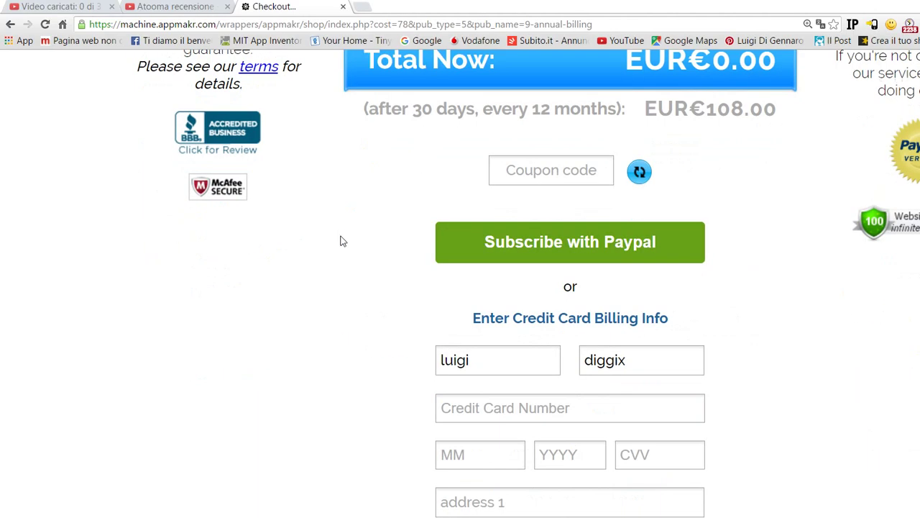
scroll(343, 241, "up", 3)
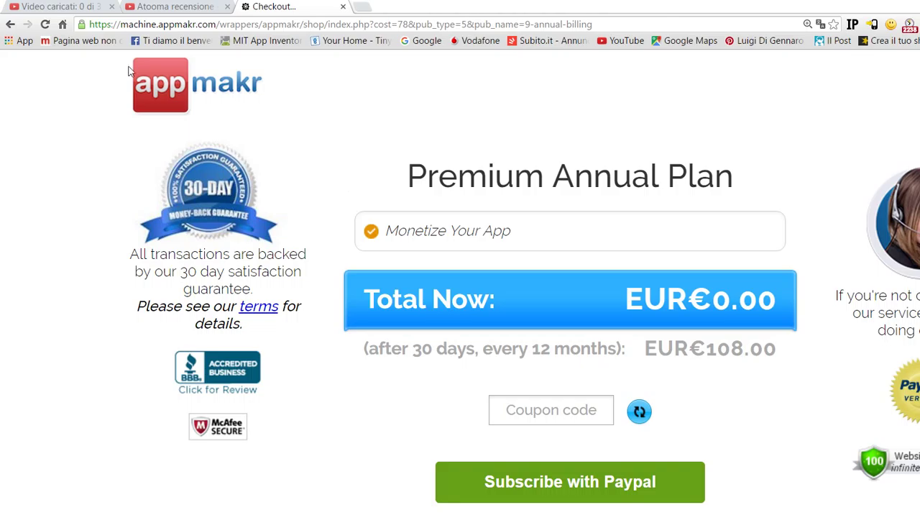
left_click(486, 509)
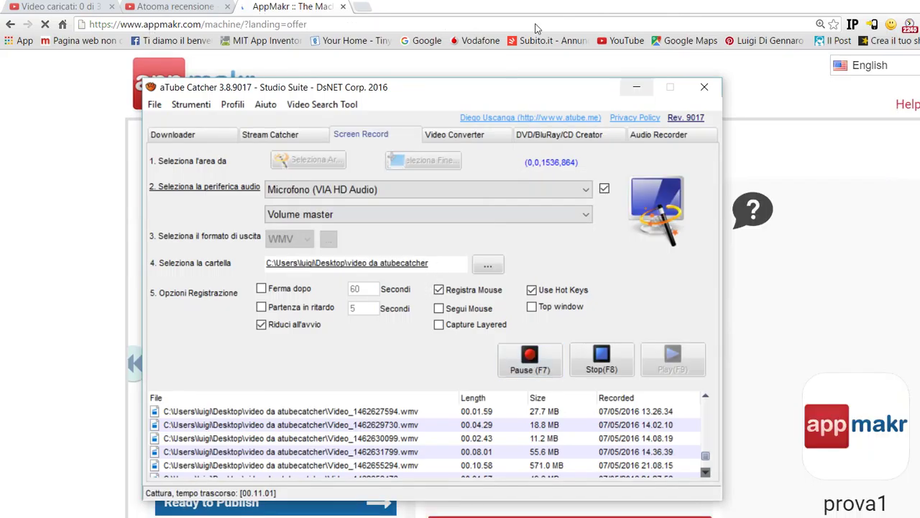
left_click(636, 86)
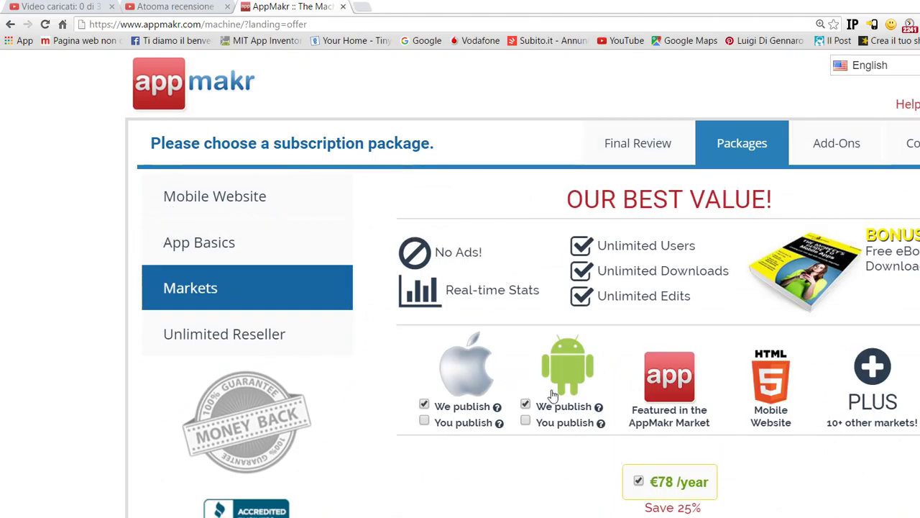
Choose the free Mobile Website package instead of Markets and publish the app, keeping the terms of service accepted.
left_click(171, 196)
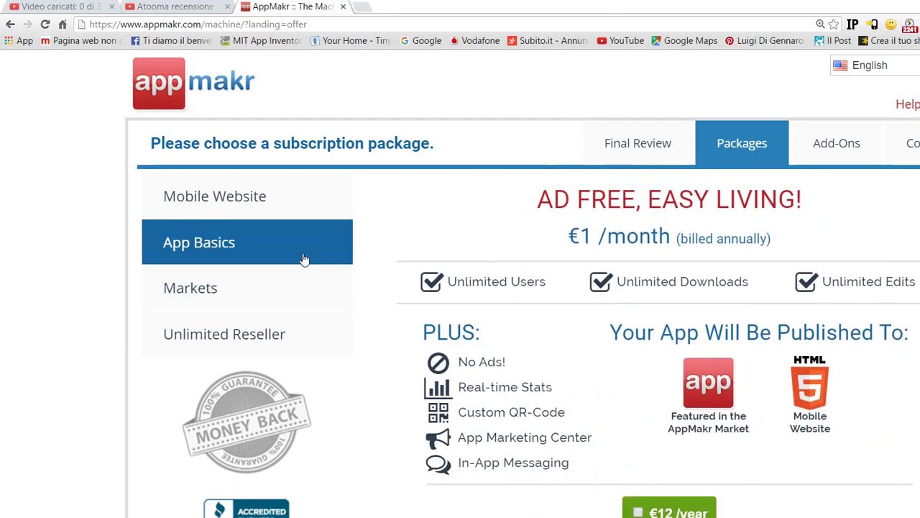
left_click(215, 181)
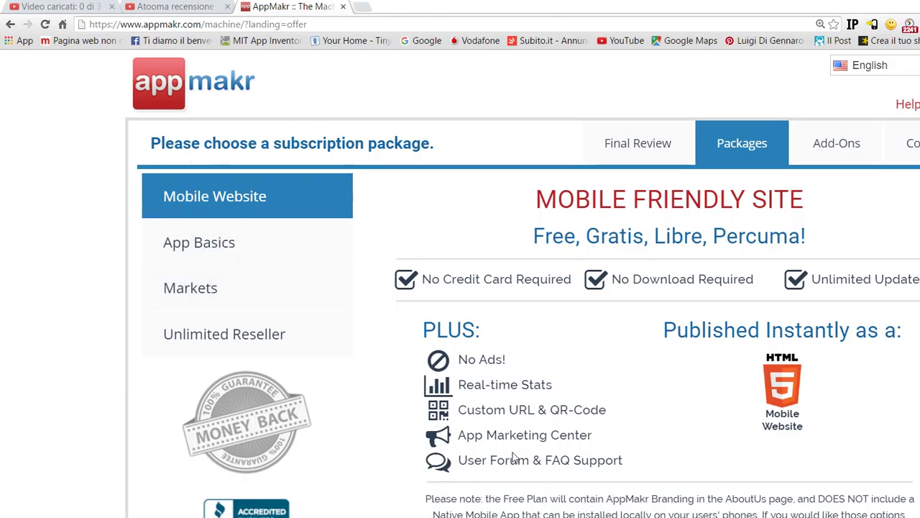
left_click(716, 470)
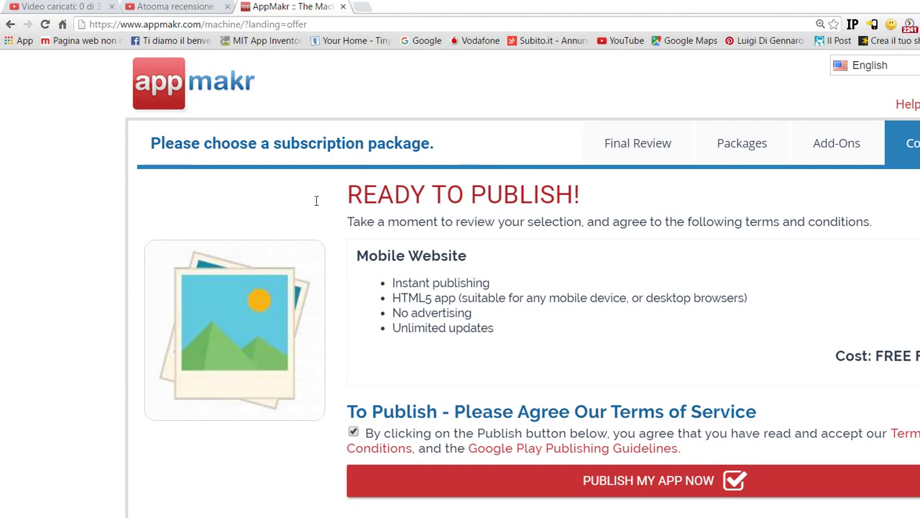
left_click_drag(712, 291, 771, 287)
left_click(584, 479)
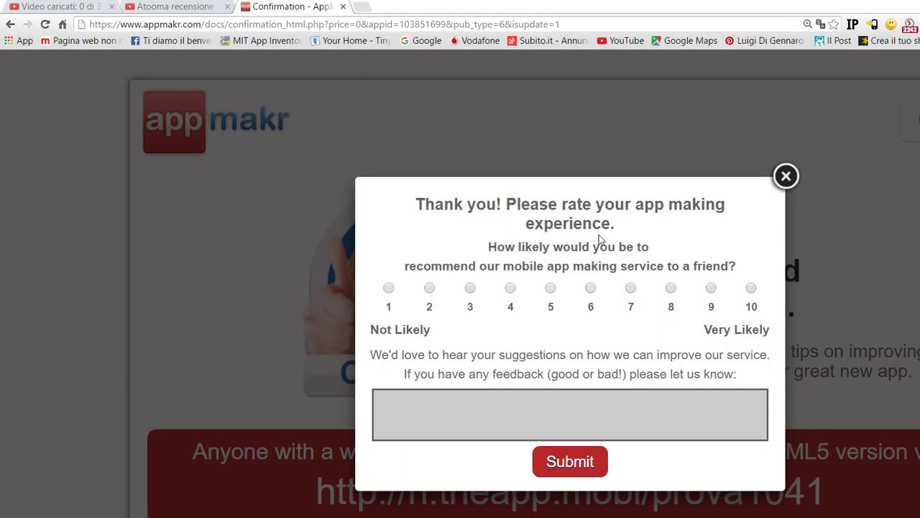
Rate the app making experience 10, submit it without written feedback and dismiss the sharing invitation.
left_click(751, 287)
left_click(555, 422)
left_click(572, 466)
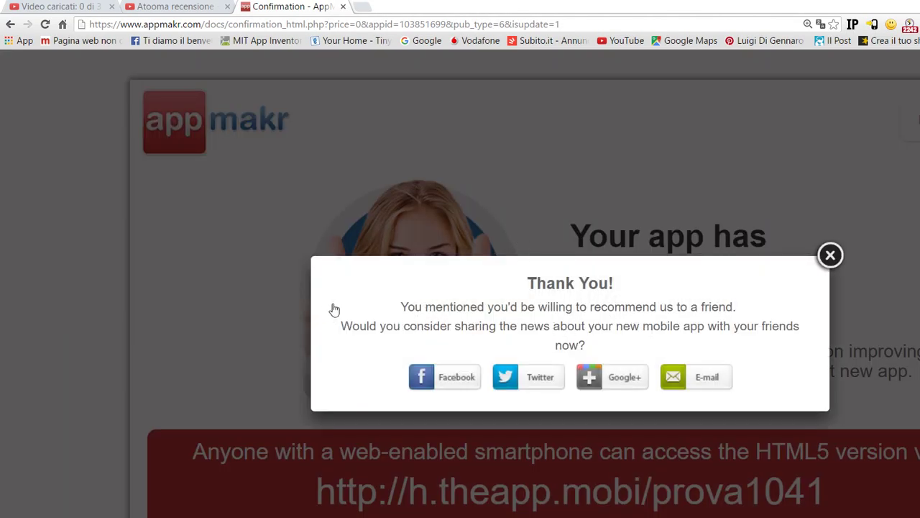
left_click(670, 205)
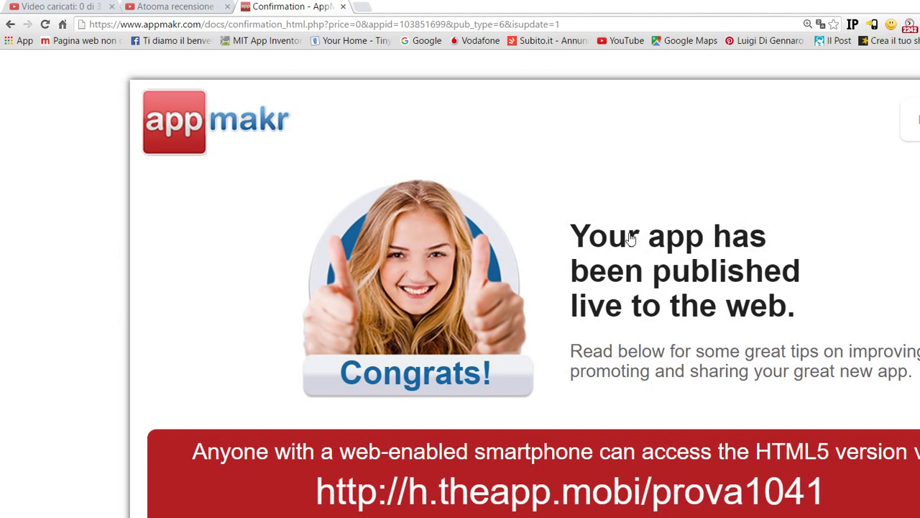
Examine the published app's promotion options, view its QR code, and look over the native app upgrade section.
scroll(630, 233, "down", 3)
scroll(630, 236, "down", 3)
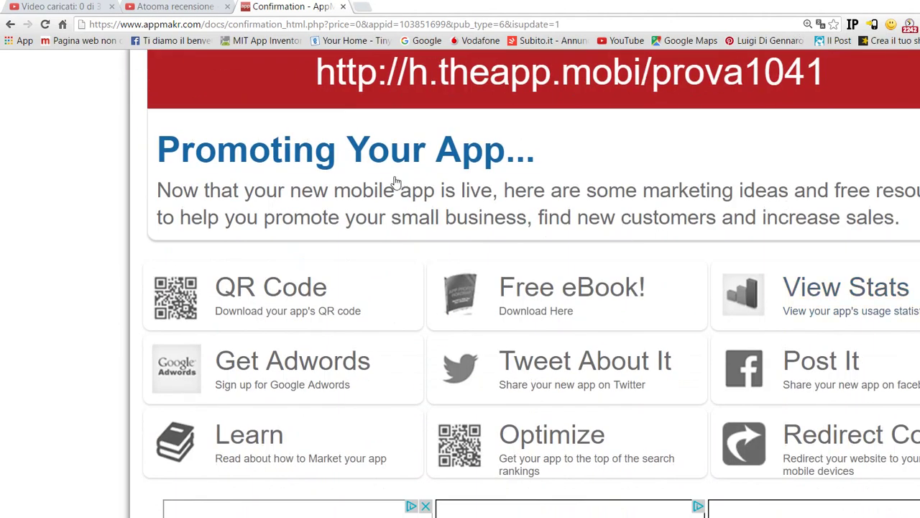
left_click(167, 279)
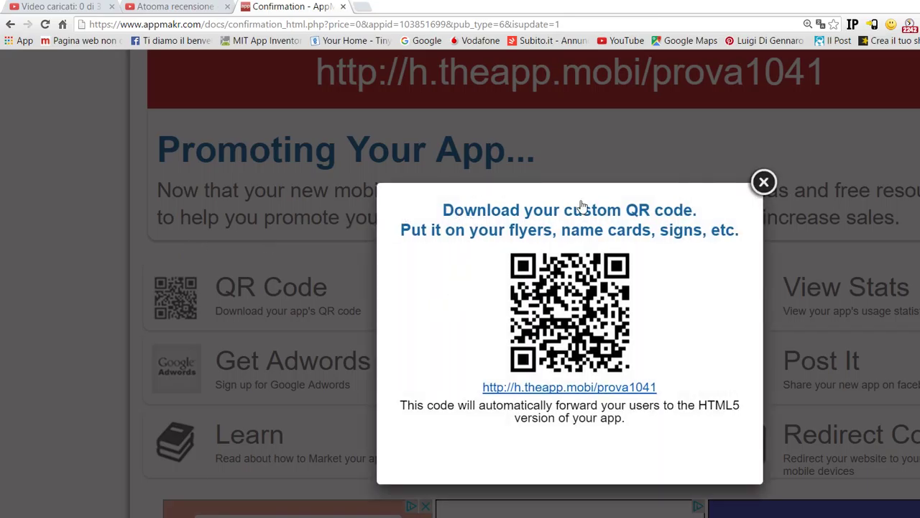
left_click(612, 150)
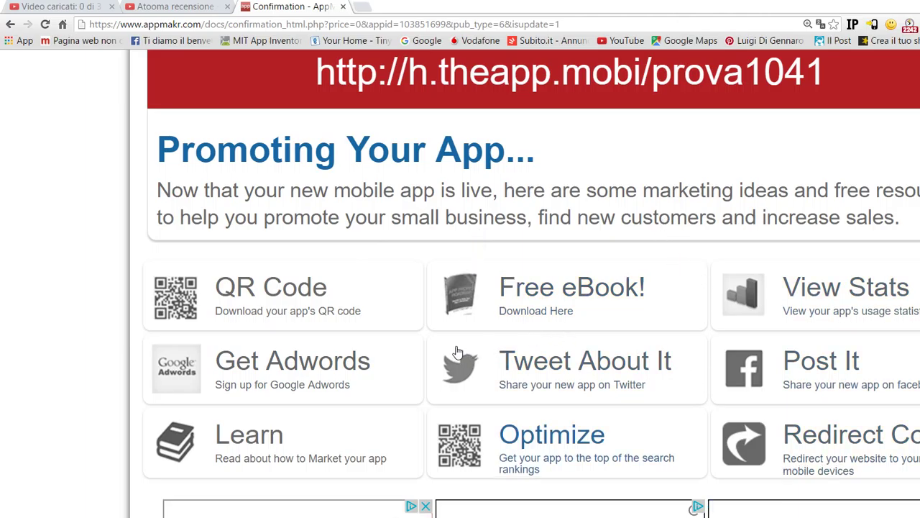
scroll(507, 328, "down", 2)
scroll(508, 328, "down", 10)
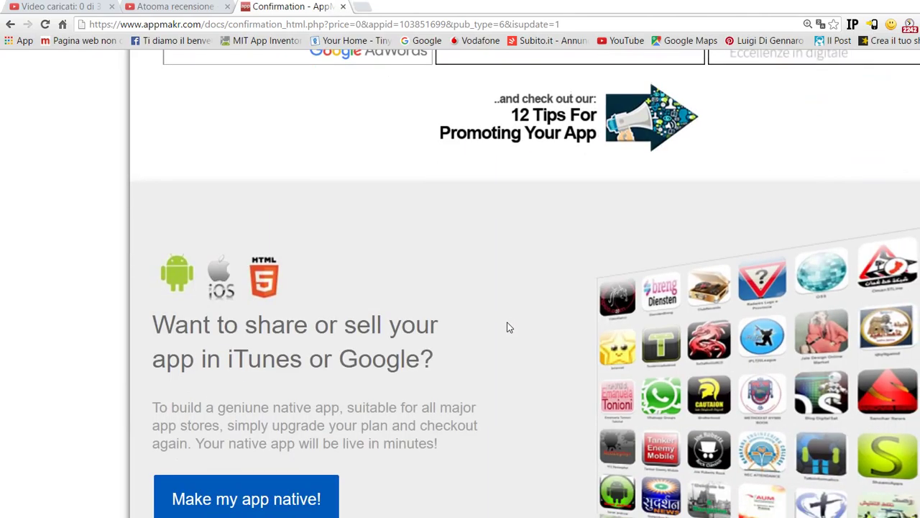